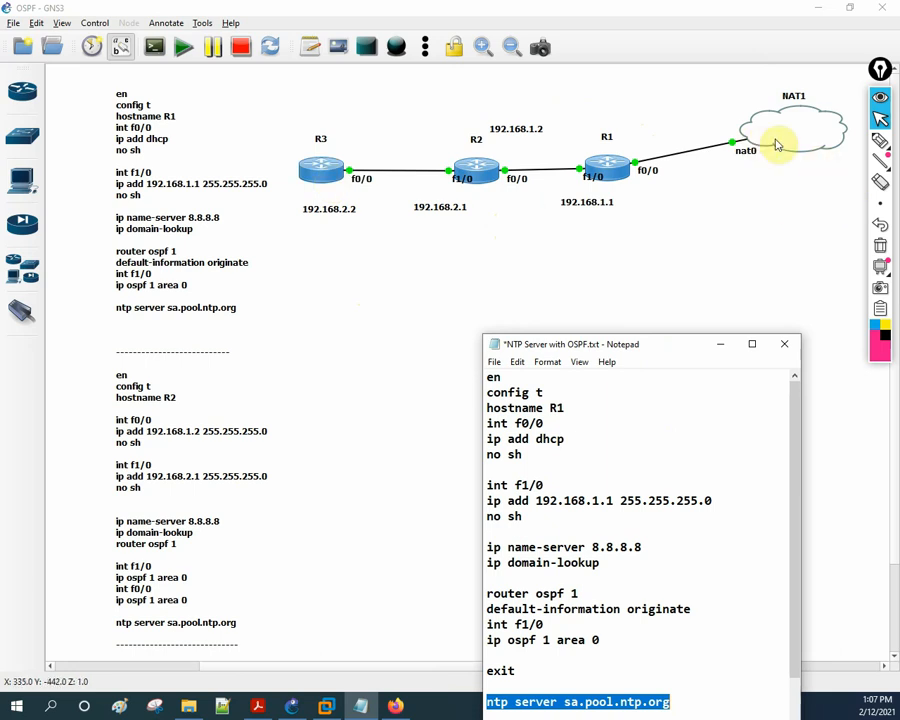
Review R1's commands for the f0/0 DHCP address, the f1/0 address and DNS lookup against the topology
{"action": "left_click_drag", "start_coordinate": [682, 350], "coordinate": [751, 342]}
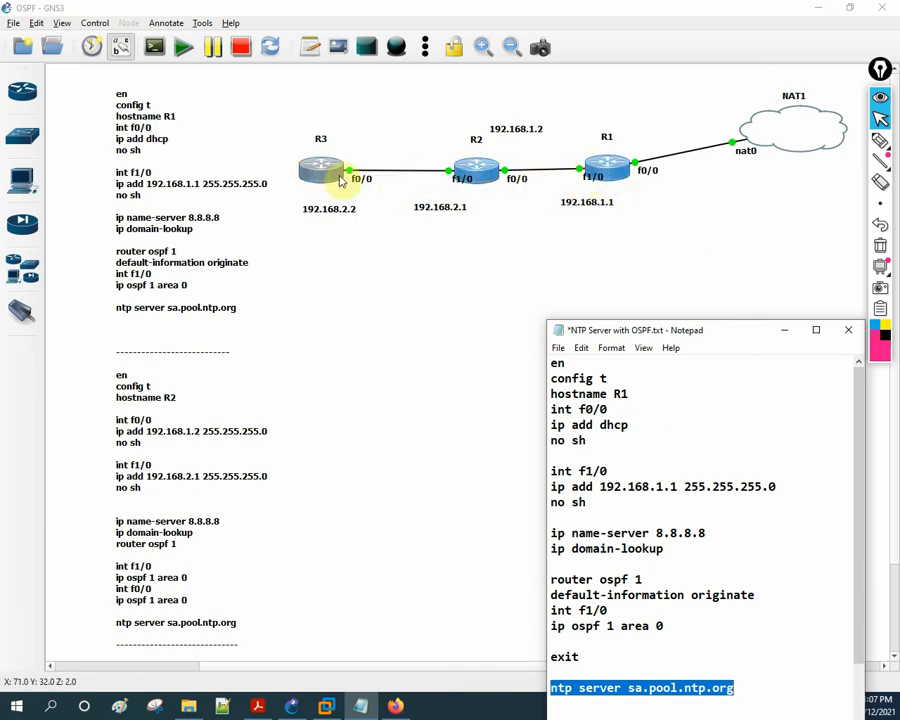
{"action": "left_click_drag", "start_coordinate": [632, 332], "coordinate": [557, 86]}
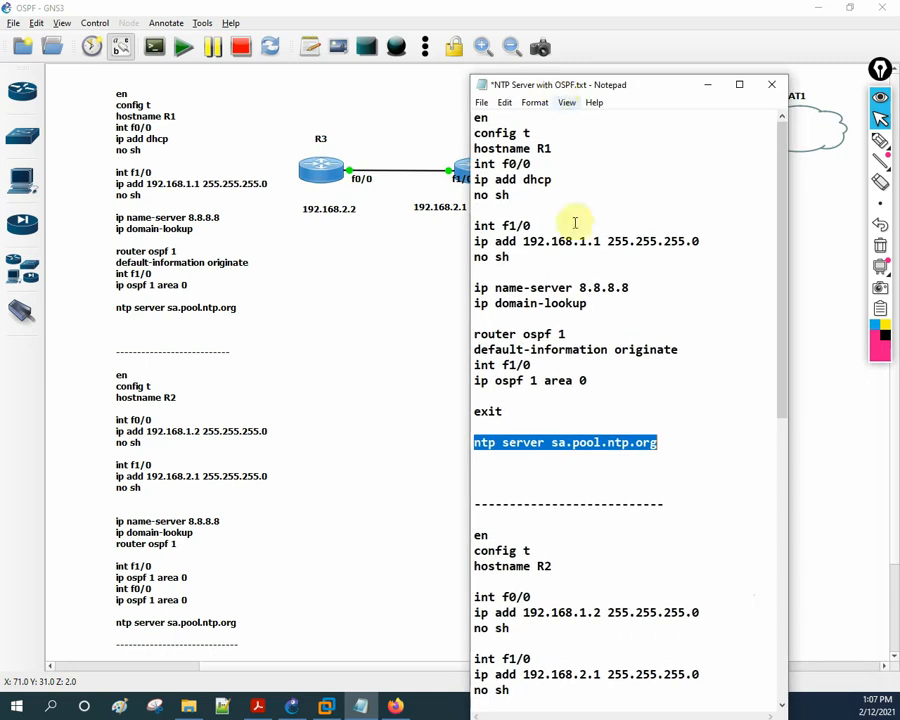
{"action": "left_click", "coordinate": [542, 308]}
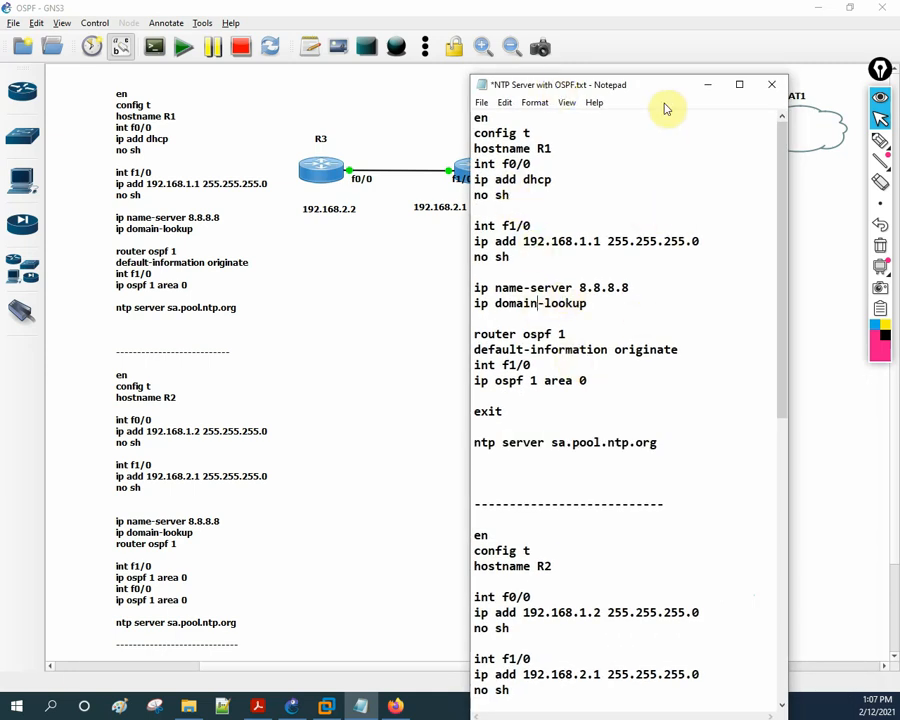
{"action": "left_click_drag", "start_coordinate": [646, 88], "coordinate": [697, 32]}
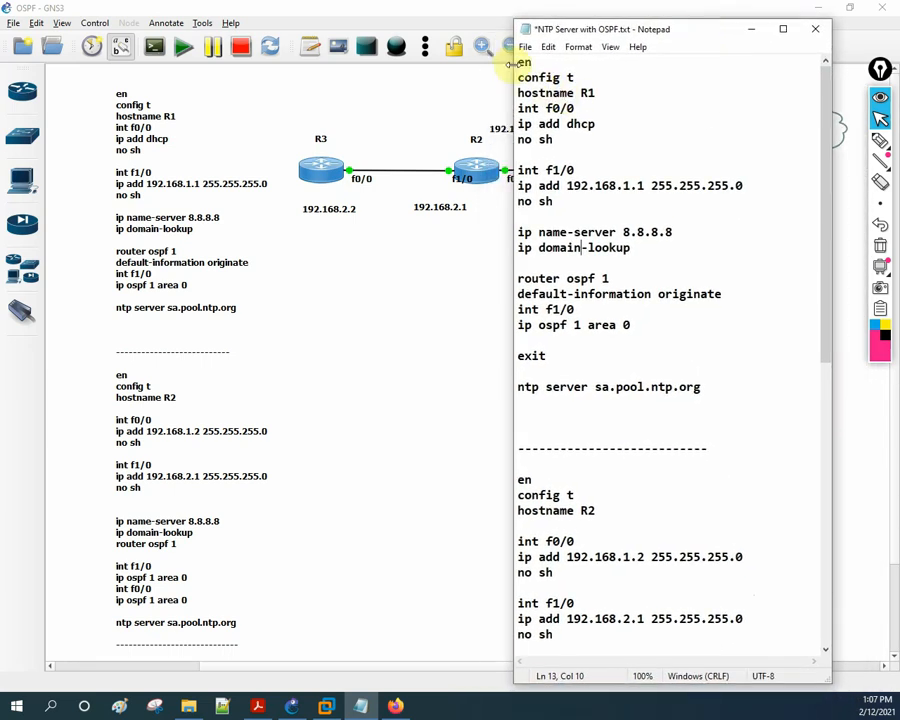
{"action": "left_click_drag", "start_coordinate": [519, 63], "coordinate": [621, 147]}
{"action": "left_click_drag", "start_coordinate": [636, 30], "coordinate": [656, 245]}
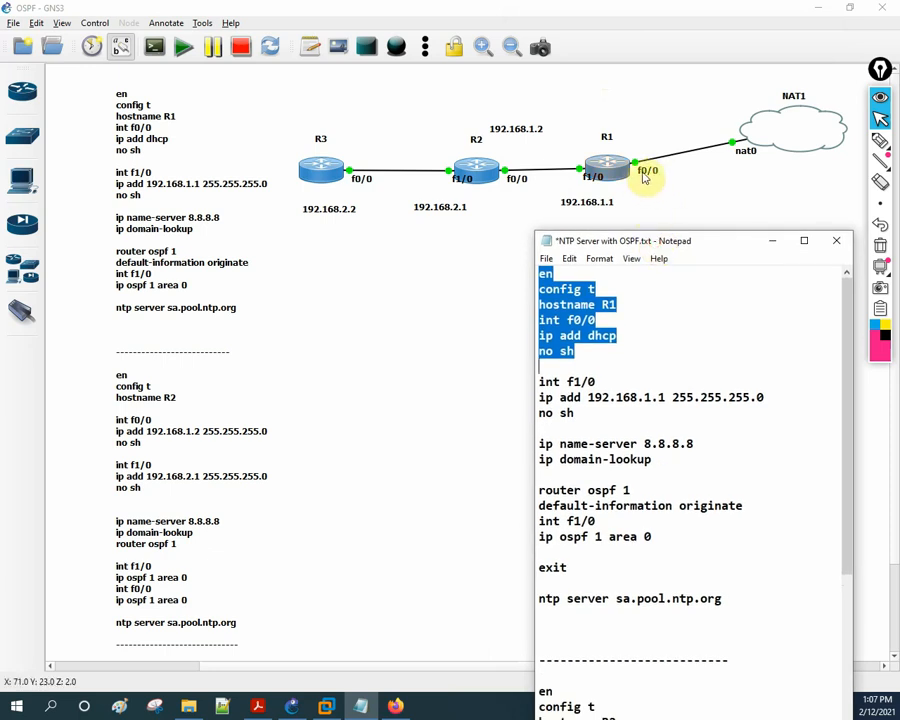
{"action": "left_click_drag", "start_coordinate": [695, 245], "coordinate": [765, 233]}
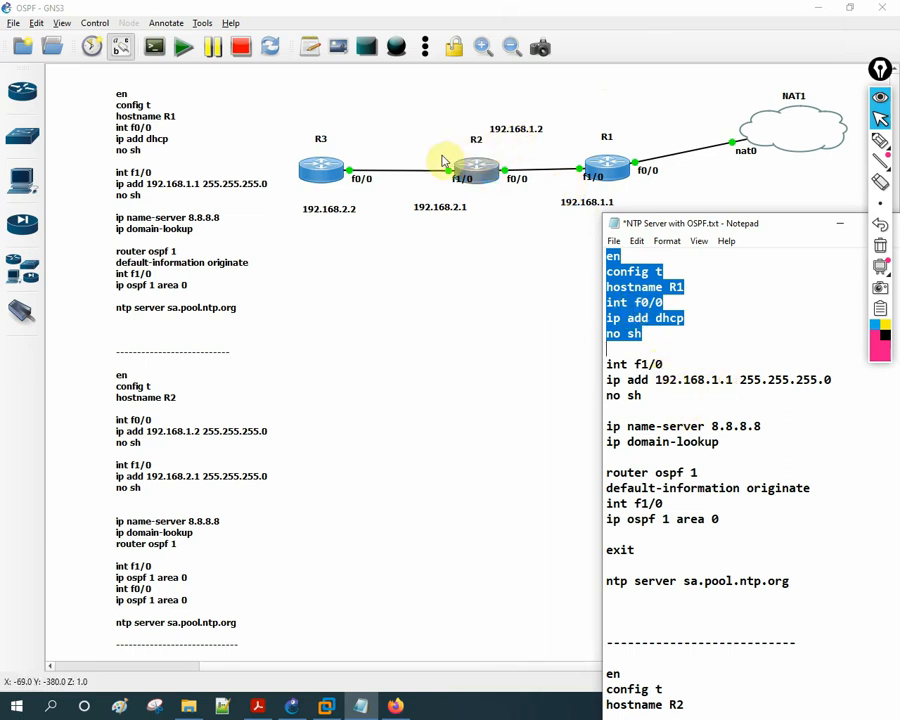
{"action": "left_click_drag", "start_coordinate": [772, 226], "coordinate": [741, 84]}
{"action": "left_click_drag", "start_coordinate": [689, 302], "coordinate": [576, 284]}
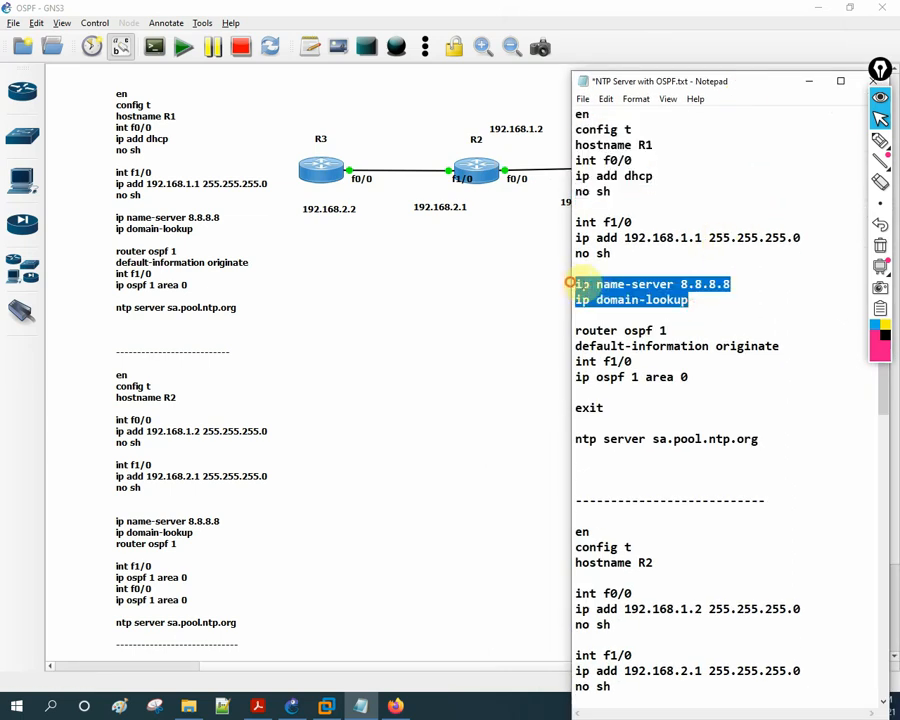
Review R1's OSPF commands, covering process 1, the originated default route and f1/0 in area 0
{"action": "left_click_drag", "start_coordinate": [729, 82], "coordinate": [848, 68]}
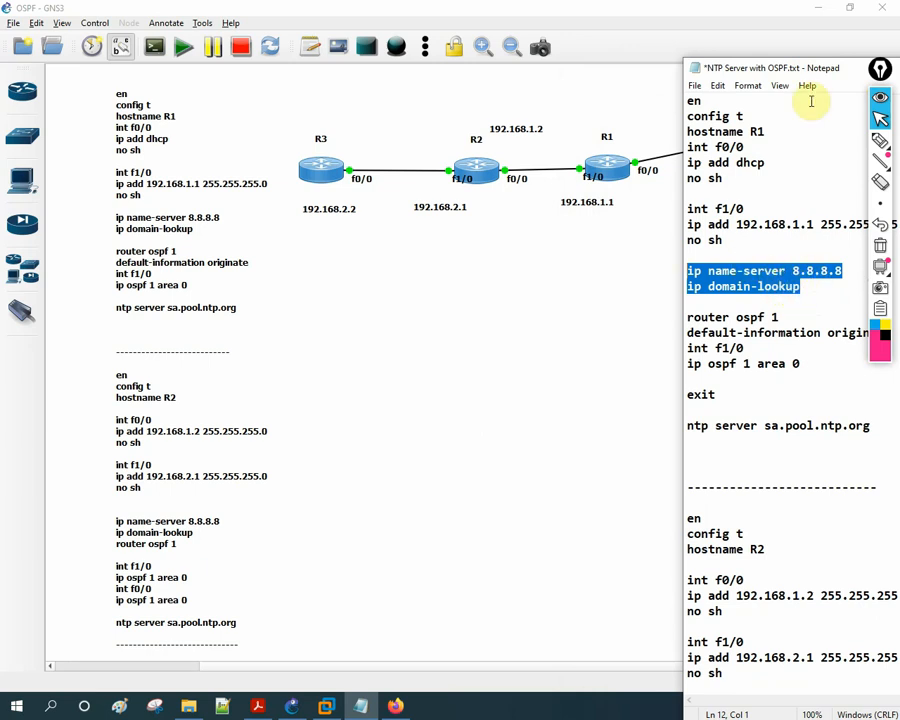
{"action": "left_click_drag", "start_coordinate": [800, 70], "coordinate": [800, 38]}
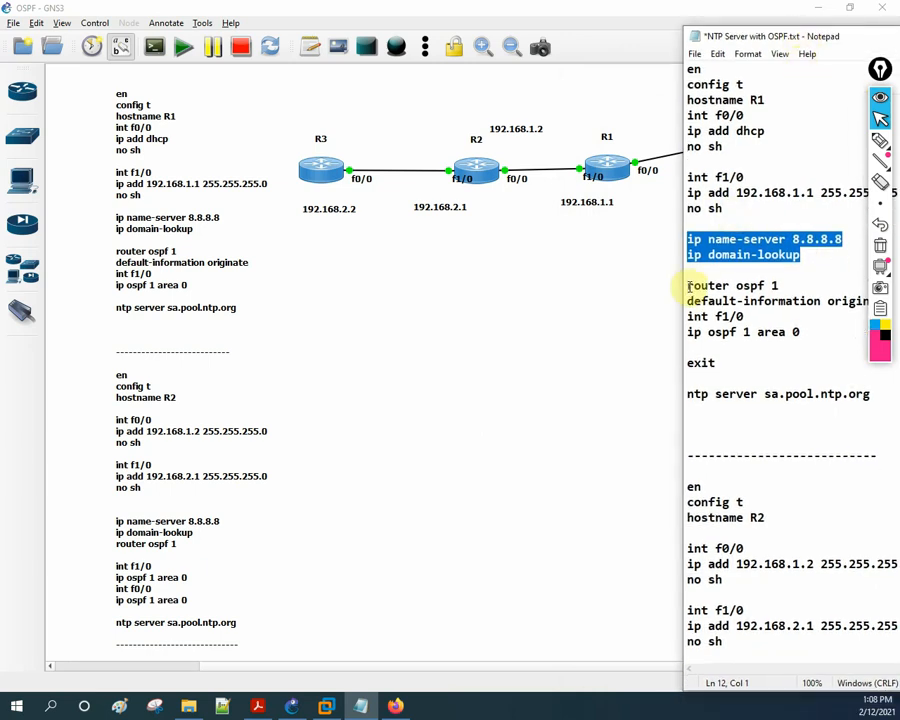
{"action": "left_click_drag", "start_coordinate": [688, 285], "coordinate": [776, 286]}
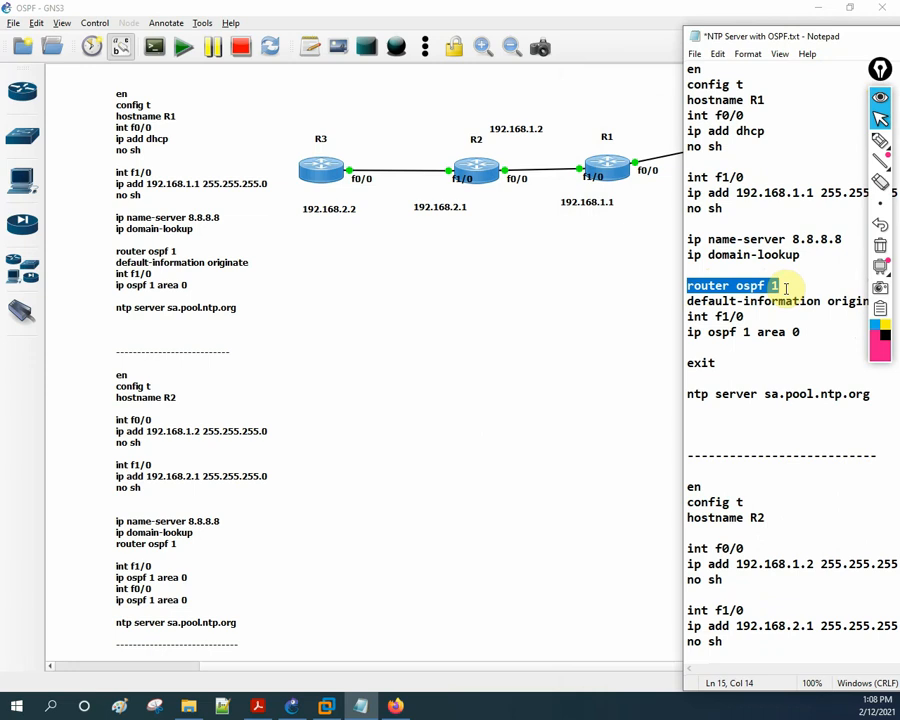
{"action": "left_click_drag", "start_coordinate": [769, 40], "coordinate": [711, 12]}
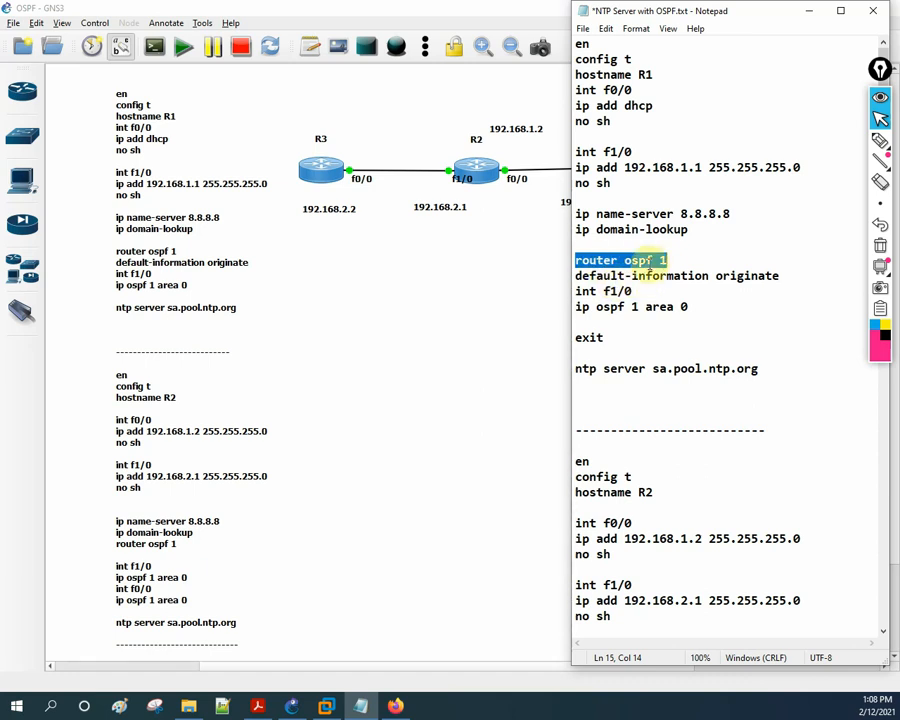
{"action": "left_click", "coordinate": [602, 262]}
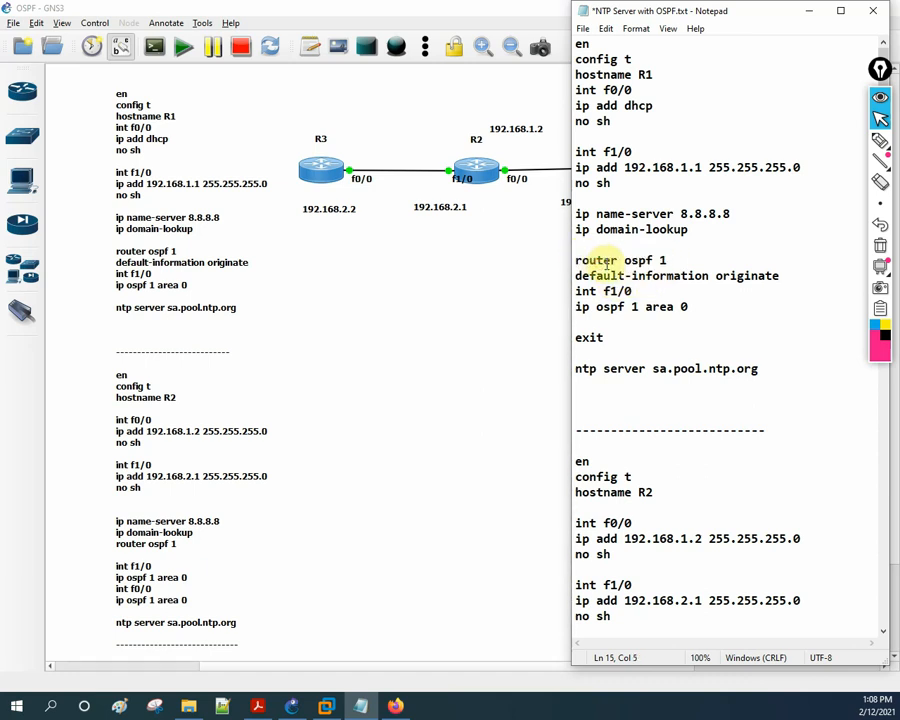
{"action": "left_click_drag", "start_coordinate": [578, 291], "coordinate": [643, 291]}
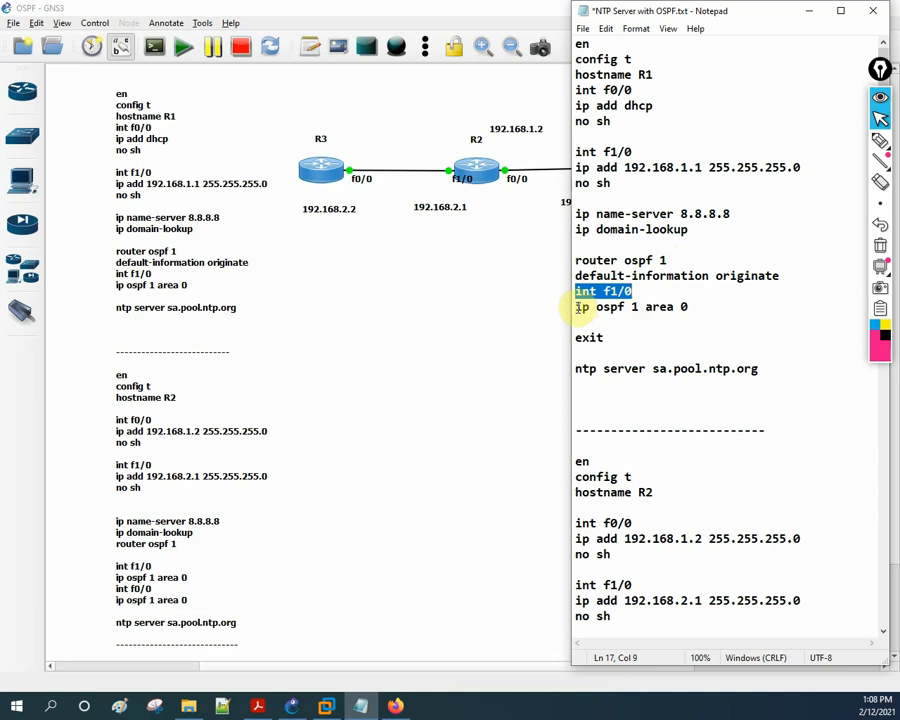
{"action": "left_click_drag", "start_coordinate": [580, 308], "coordinate": [690, 308]}
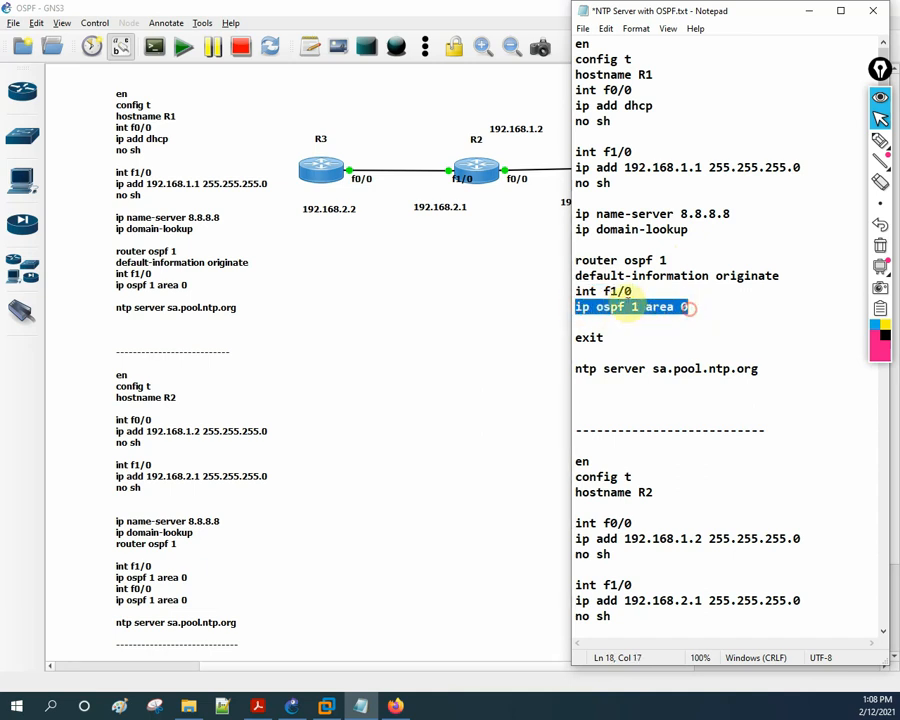
{"action": "left_click", "coordinate": [661, 260]}
{"action": "left_click", "coordinate": [634, 307]}
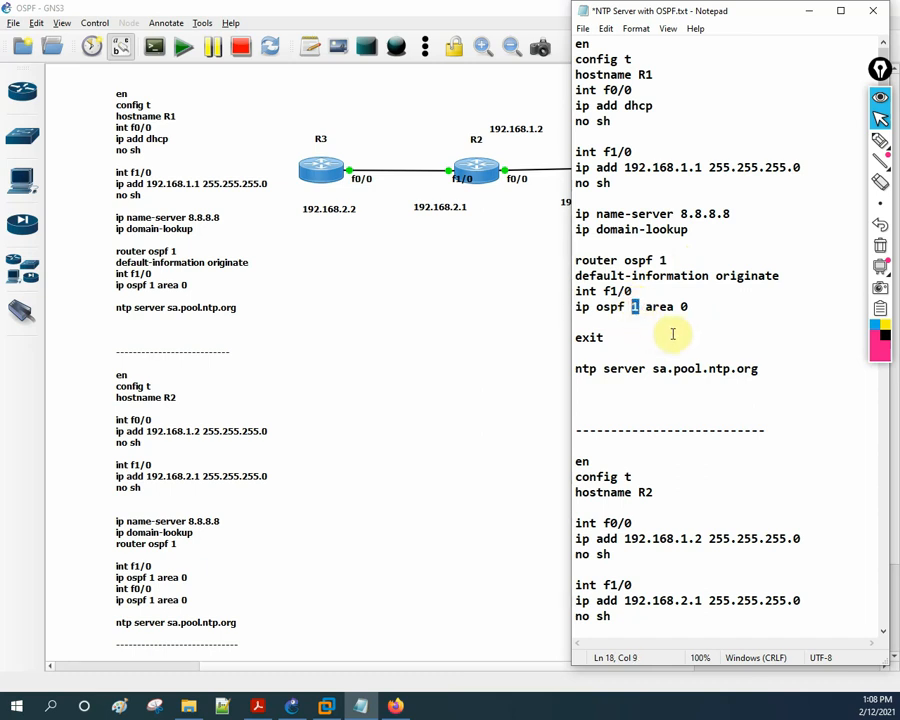
{"action": "left_click", "coordinate": [684, 307]}
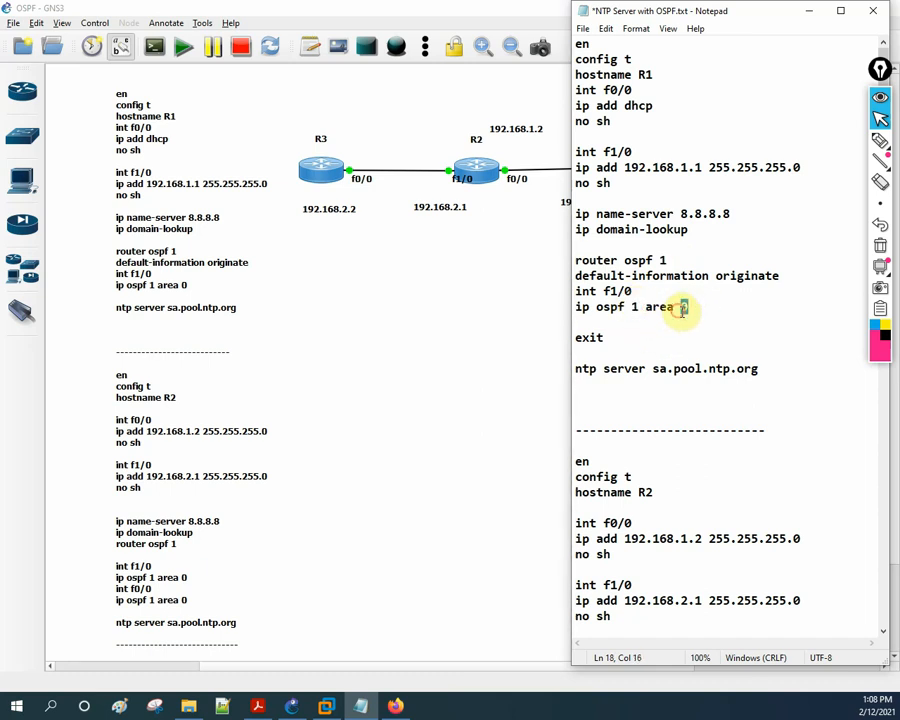
{"action": "left_click_drag", "start_coordinate": [781, 276], "coordinate": [576, 276]}
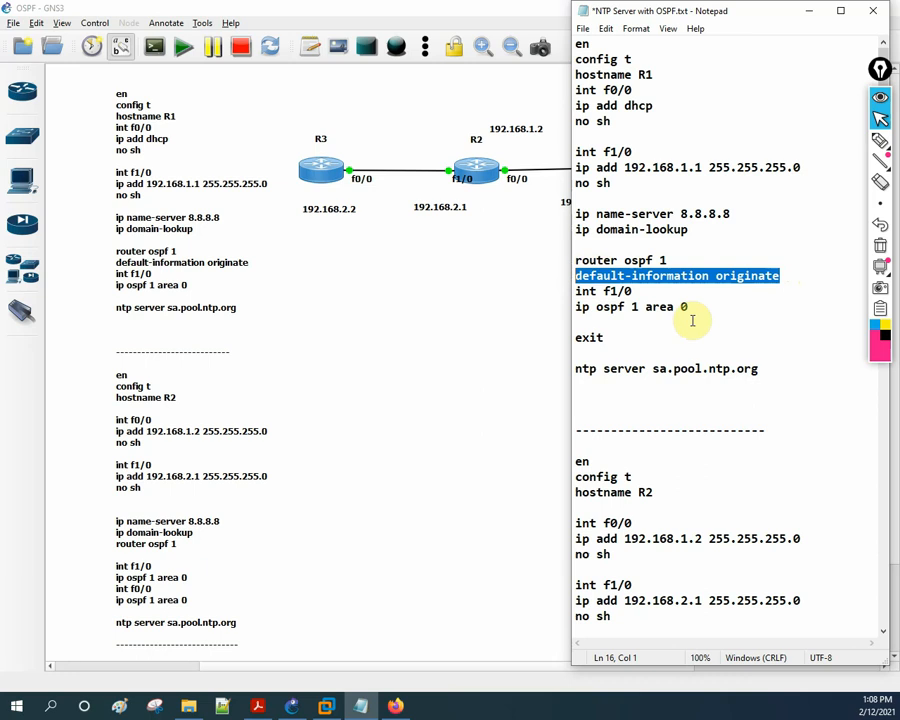
{"action": "left_click_drag", "start_coordinate": [692, 11], "coordinate": [753, 168]}
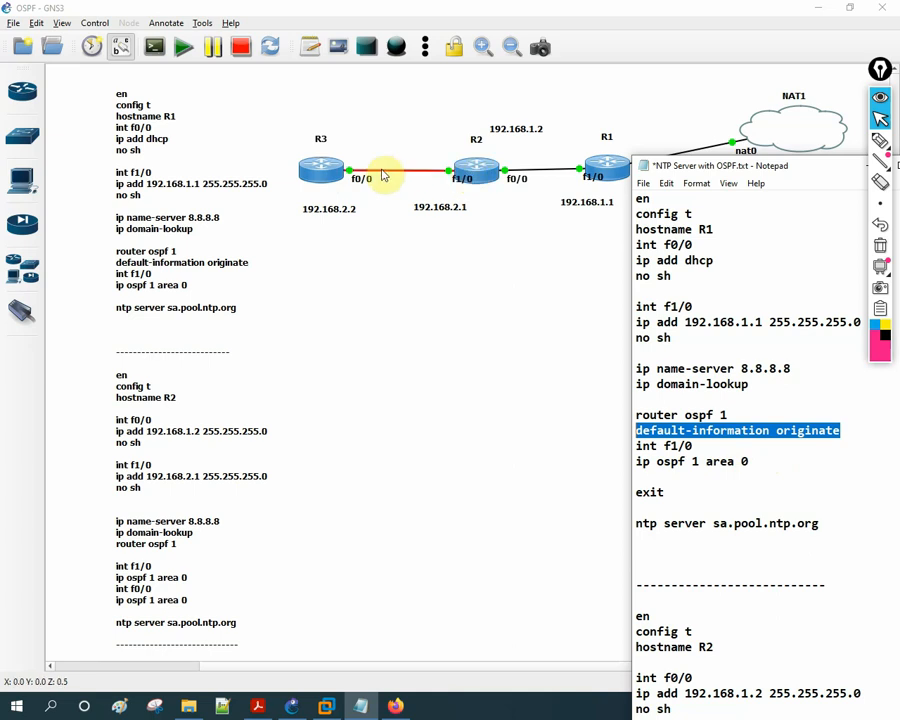
Examine R1's exit command and its NTP server command pointing to sa.pool.ntp.org
{"action": "double_click", "coordinate": [662, 492]}
{"action": "left_click_drag", "start_coordinate": [636, 524], "coordinate": [709, 524]}
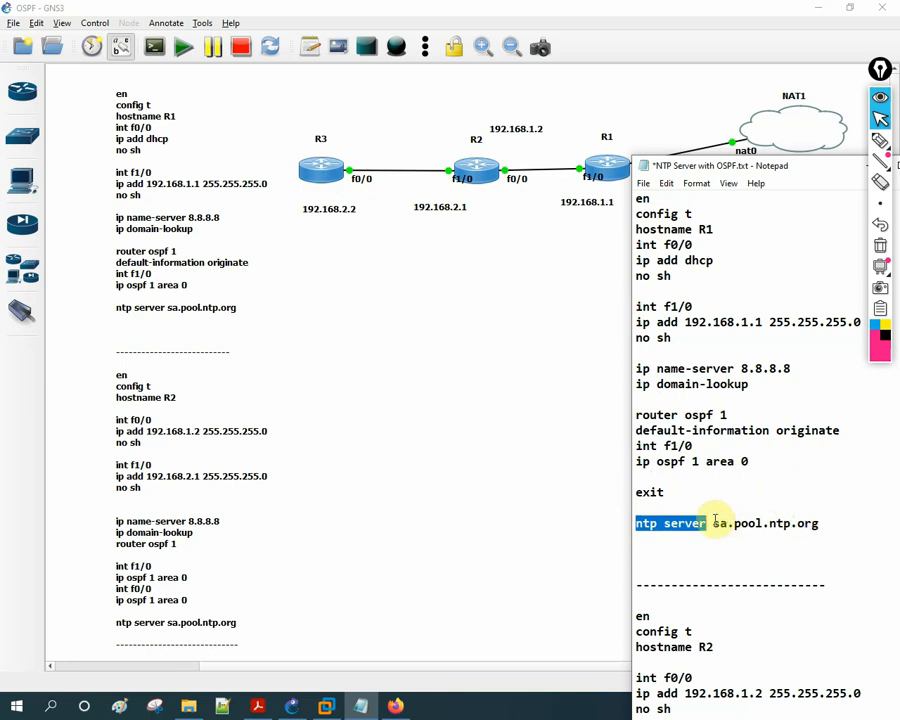
{"action": "left_click_drag", "start_coordinate": [713, 523], "coordinate": [823, 524]}
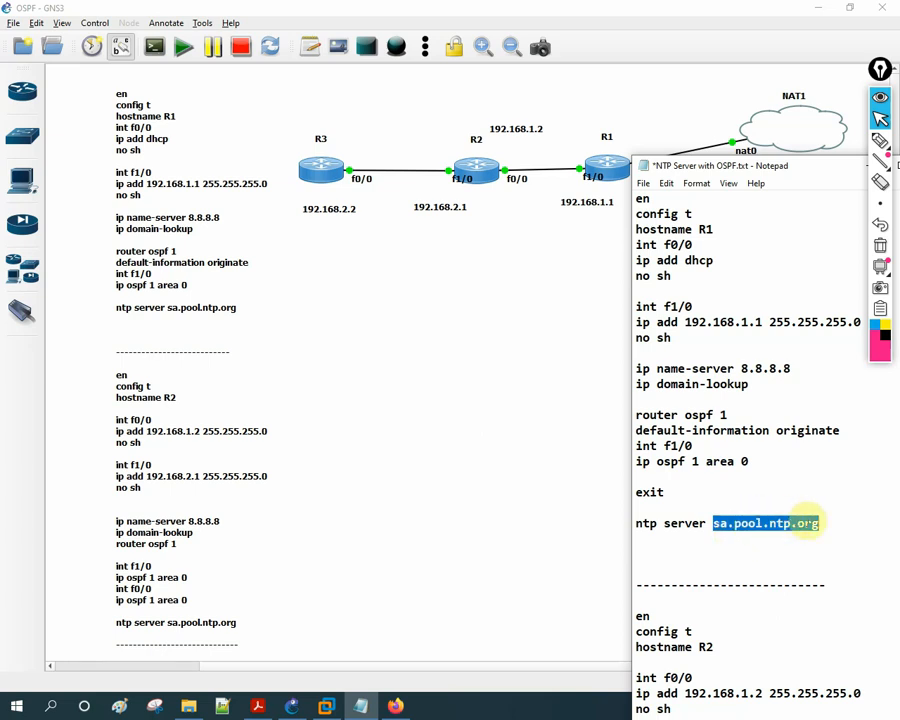
{"action": "left_click_drag", "start_coordinate": [819, 527], "coordinate": [719, 530]}
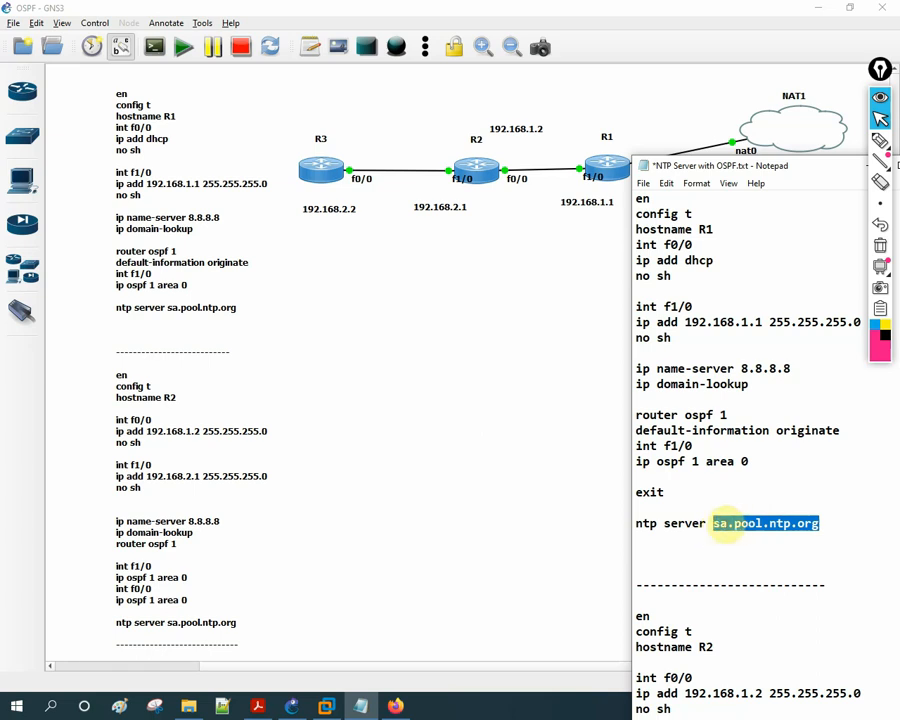
Review R2's interface addressing, name server, OSPF area 0 and NTP server commands in the configuration notes
{"action": "scroll", "coordinate": [728, 525], "scroll_direction": "down", "scroll_amount": 3}
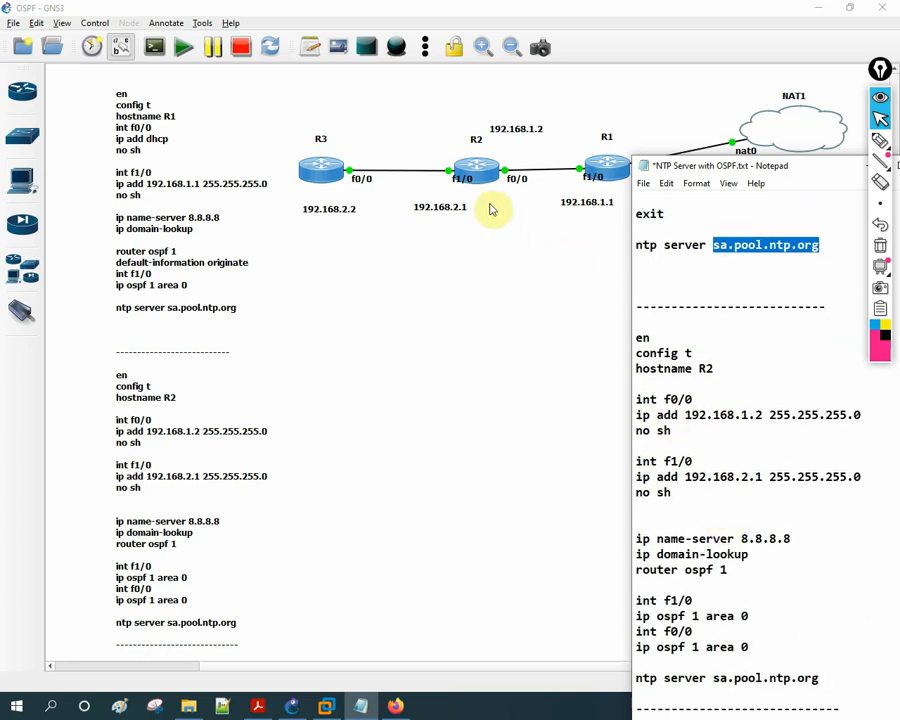
{"action": "left_click_drag", "start_coordinate": [635, 337], "coordinate": [693, 488]}
{"action": "scroll", "coordinate": [693, 488], "scroll_direction": "down", "scroll_amount": 4}
{"action": "left_click_drag", "start_coordinate": [737, 386], "coordinate": [757, 461]}
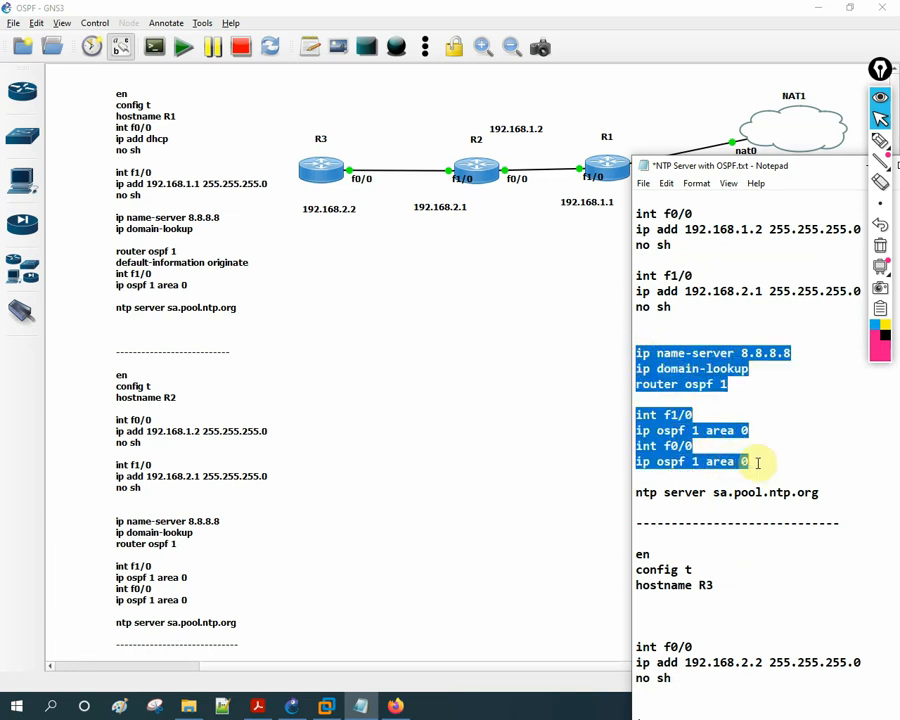
{"action": "left_click_drag", "start_coordinate": [830, 493], "coordinate": [643, 491]}
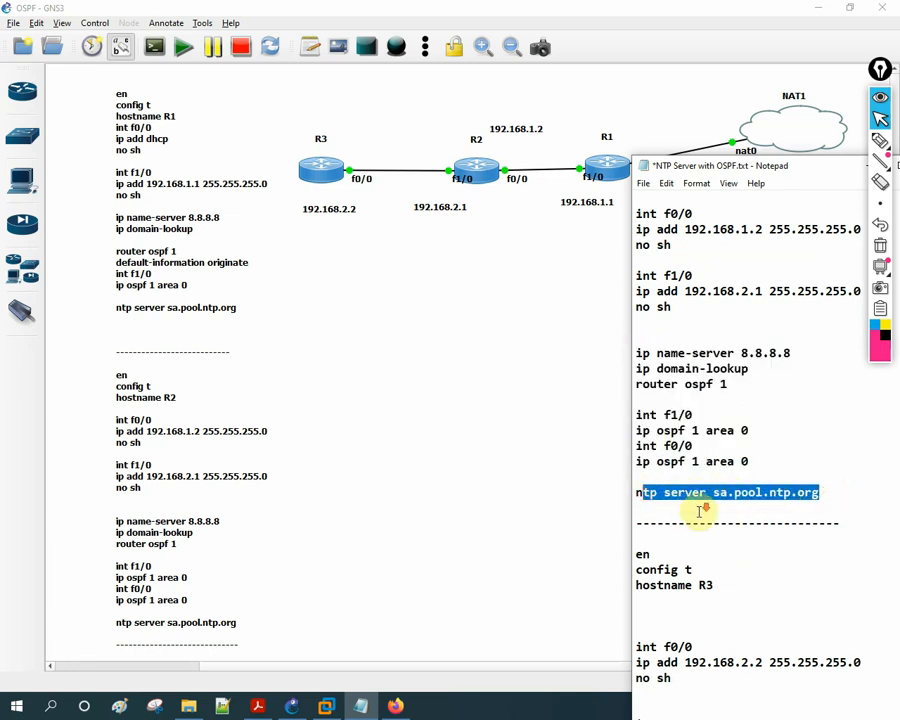
Review R3's f0/0 address, name server 8.8.8.8, OSPF area 0 and NTP server commands in the notes
{"action": "scroll", "coordinate": [697, 508], "scroll_direction": "down", "scroll_amount": 2}
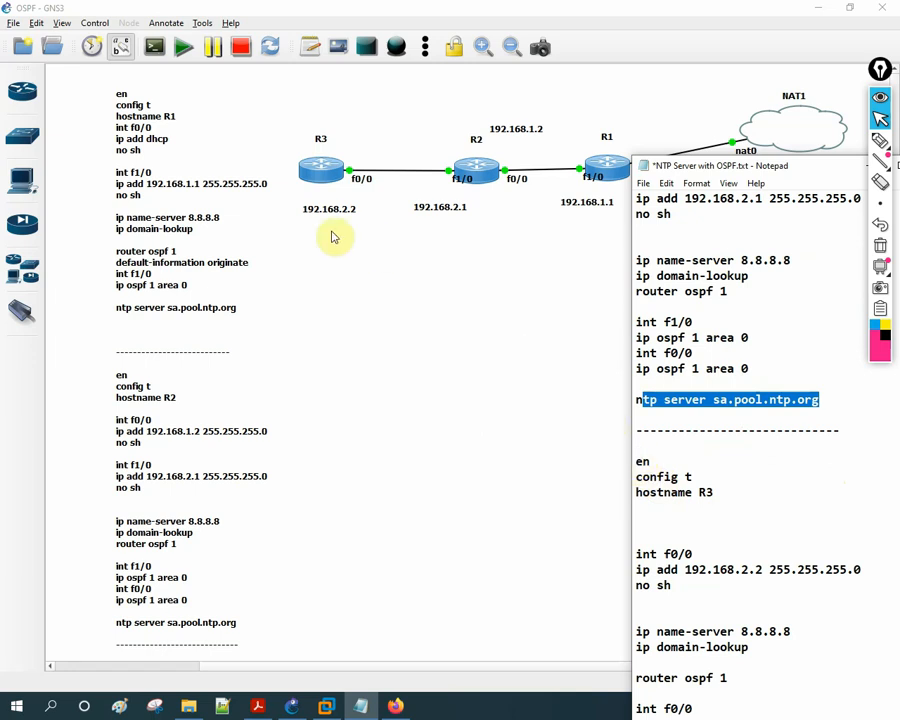
{"action": "left_click_drag", "start_coordinate": [636, 461], "coordinate": [789, 659]}
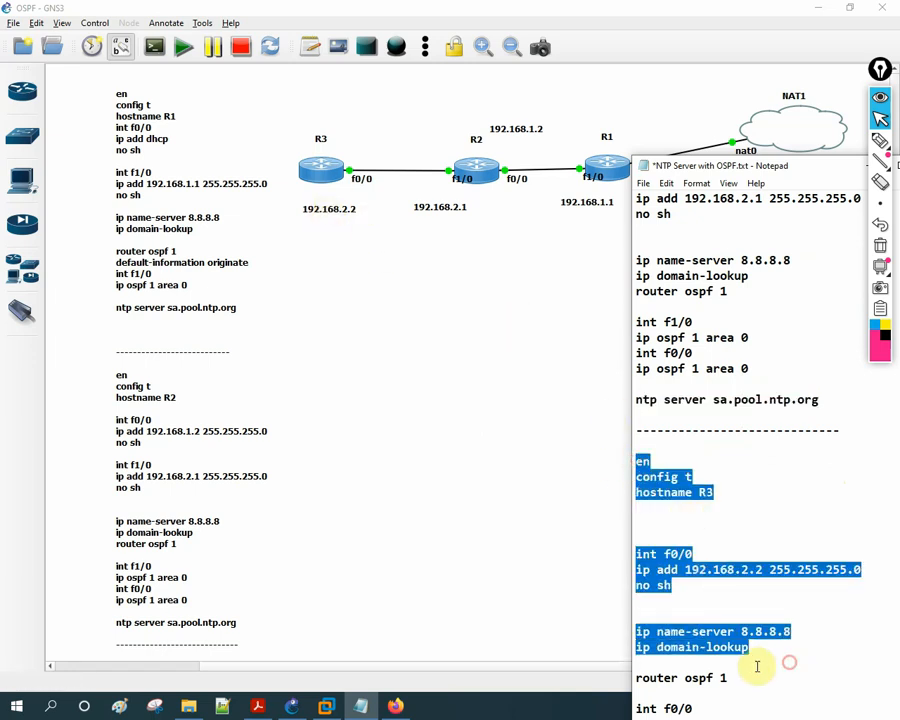
{"action": "left_click", "coordinate": [765, 655]}
{"action": "left_click_drag", "start_coordinate": [752, 166], "coordinate": [730, 90]}
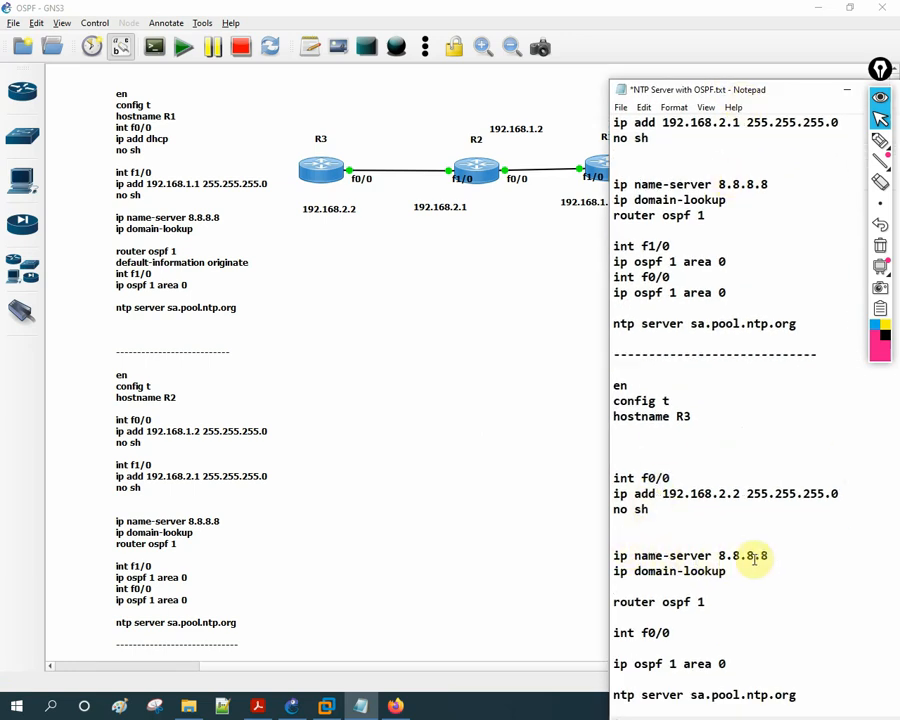
{"action": "left_click_drag", "start_coordinate": [781, 555], "coordinate": [721, 555]}
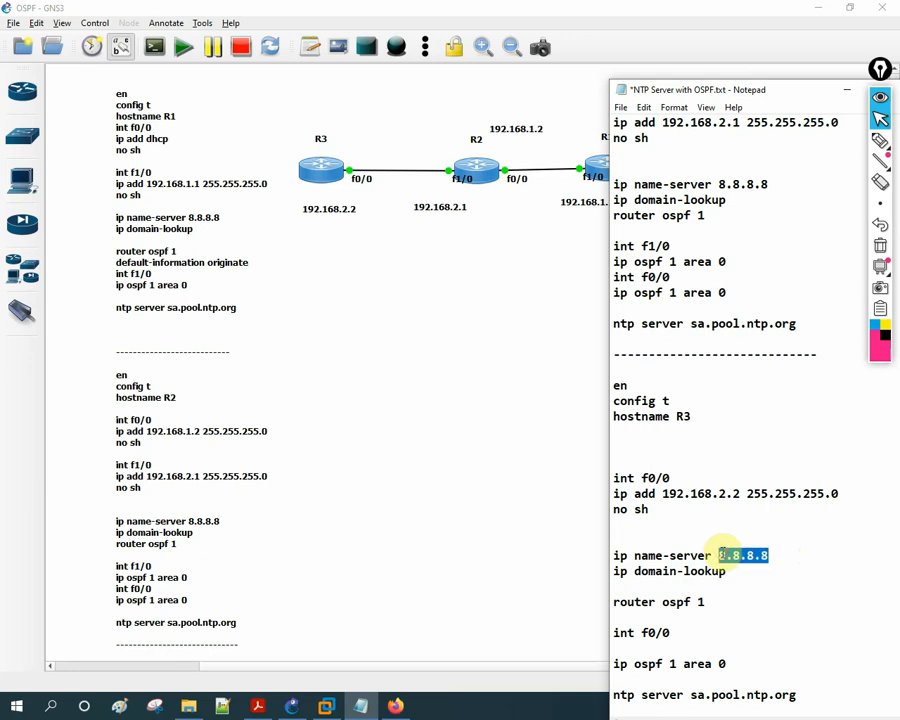
{"action": "left_click_drag", "start_coordinate": [727, 571], "coordinate": [615, 555]}
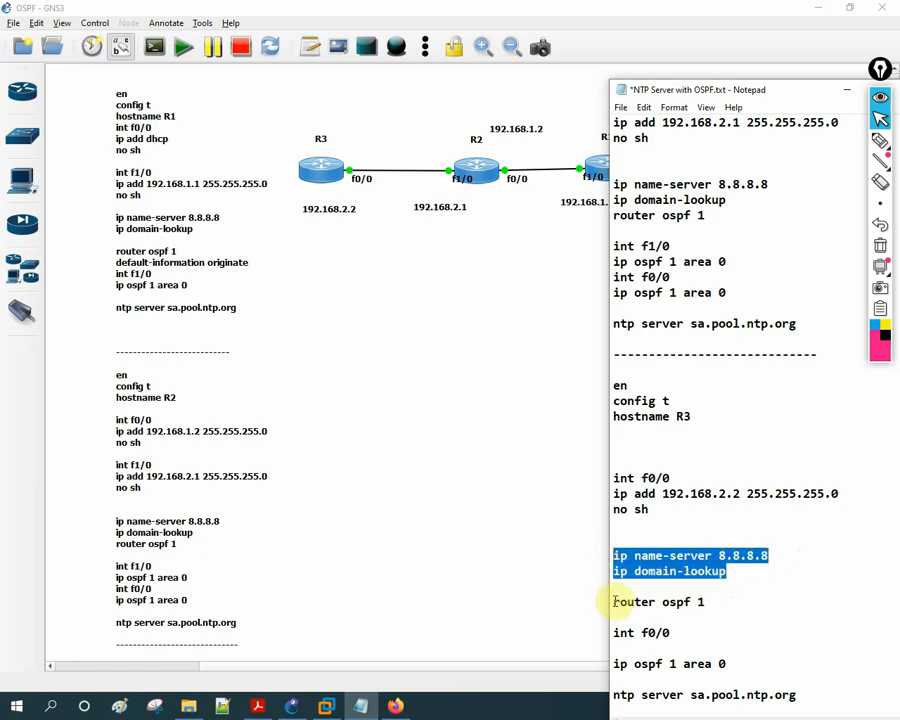
{"action": "left_click_drag", "start_coordinate": [613, 601], "coordinate": [706, 601]}
{"action": "left_click_drag", "start_coordinate": [738, 669], "coordinate": [603, 605]}
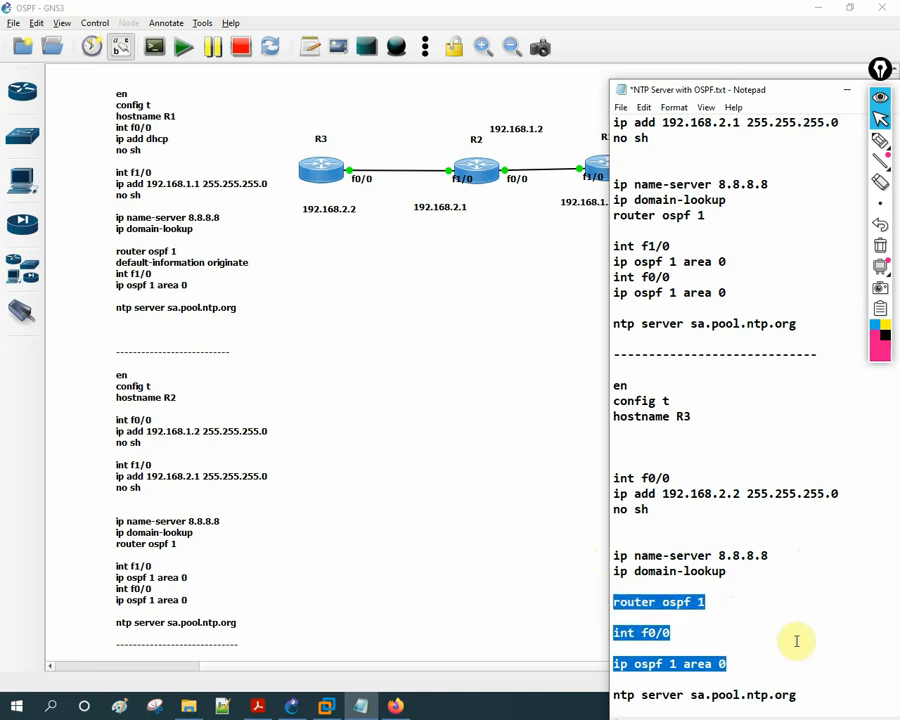
{"action": "left_click_drag", "start_coordinate": [797, 698], "coordinate": [619, 708]}
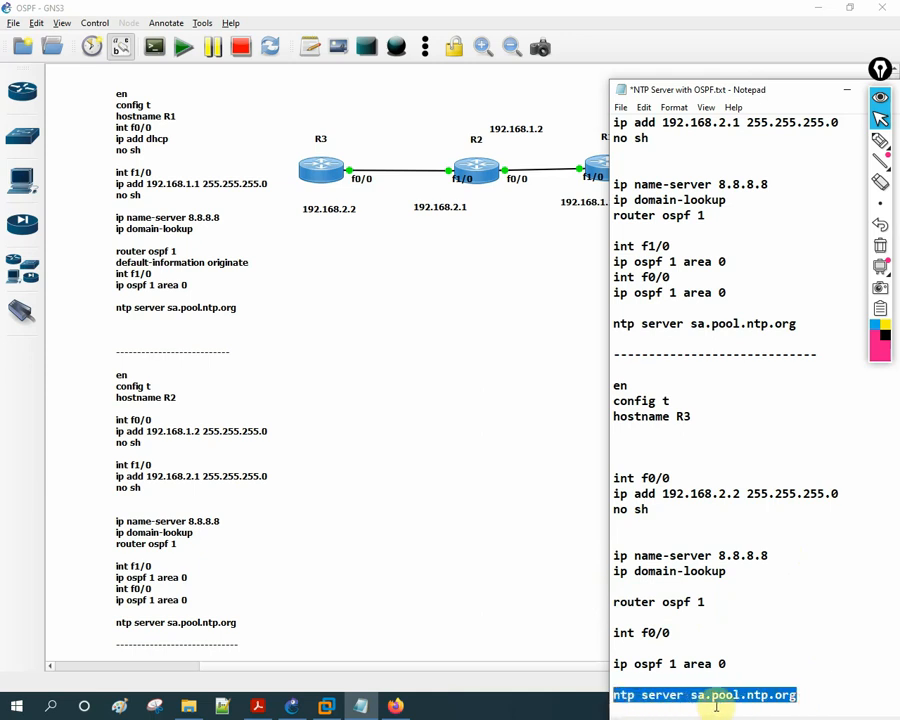
{"action": "left_click_drag", "start_coordinate": [799, 697], "coordinate": [696, 695]}
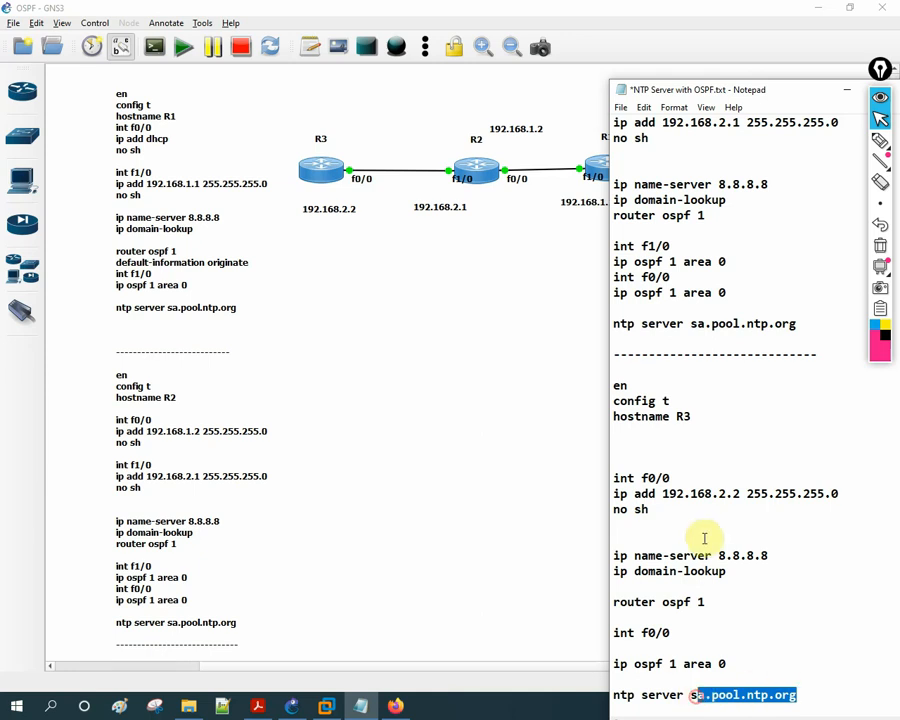
Switch to the R3 console session, maximize its window and bring up a fresh prompt
{"action": "left_click", "coordinate": [466, 416]}
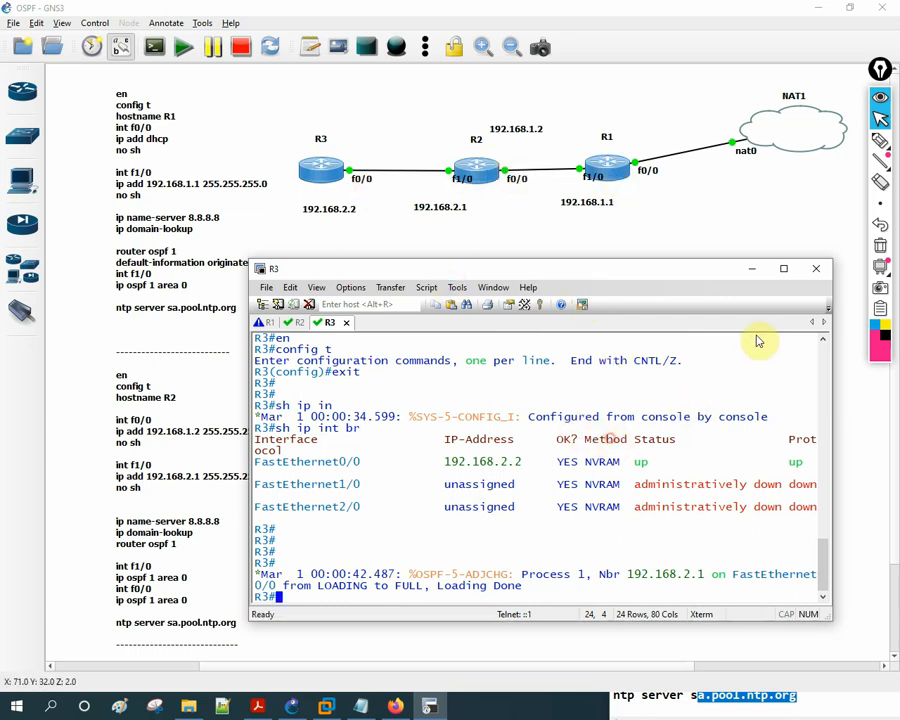
{"action": "left_click", "coordinate": [783, 269]}
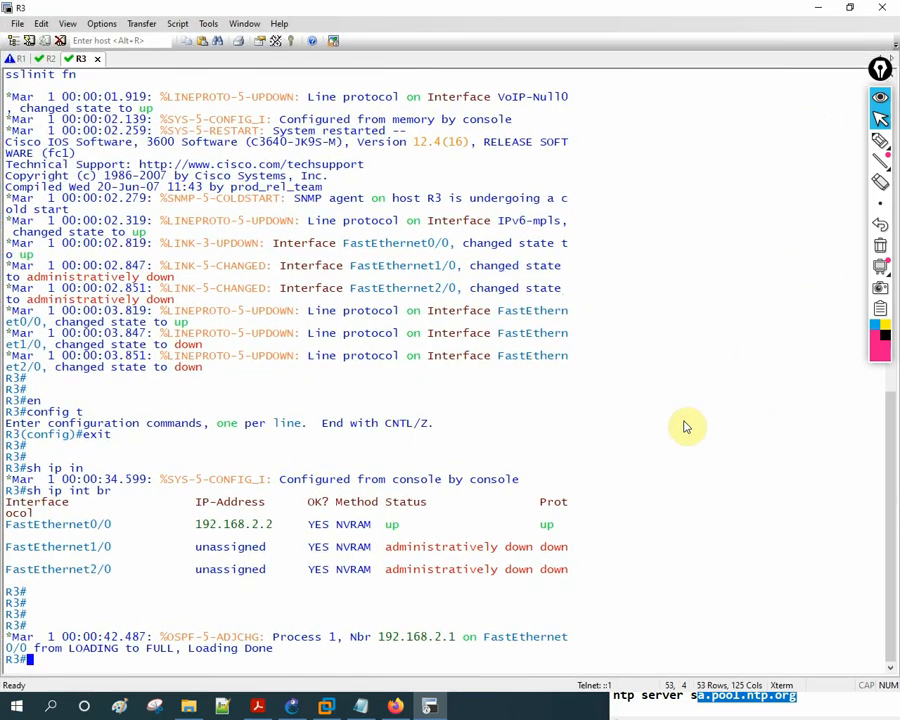
{"action": "key", "text": "Return"}
{"action": "key", "text": "Return"}
{"action": "key", "text": "Return"}
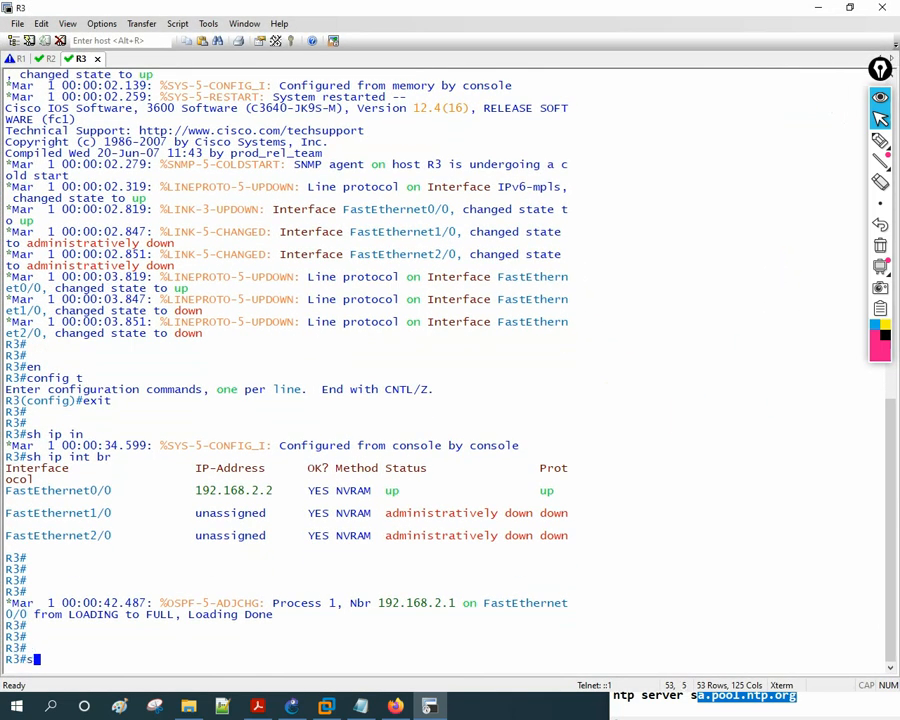
Display the clock on R3 with sh clock and examine the date it reports
{"action": "type", "text": "sh clo"}
{"action": "key", "text": "Tab"}
{"action": "key", "text": "Return"}
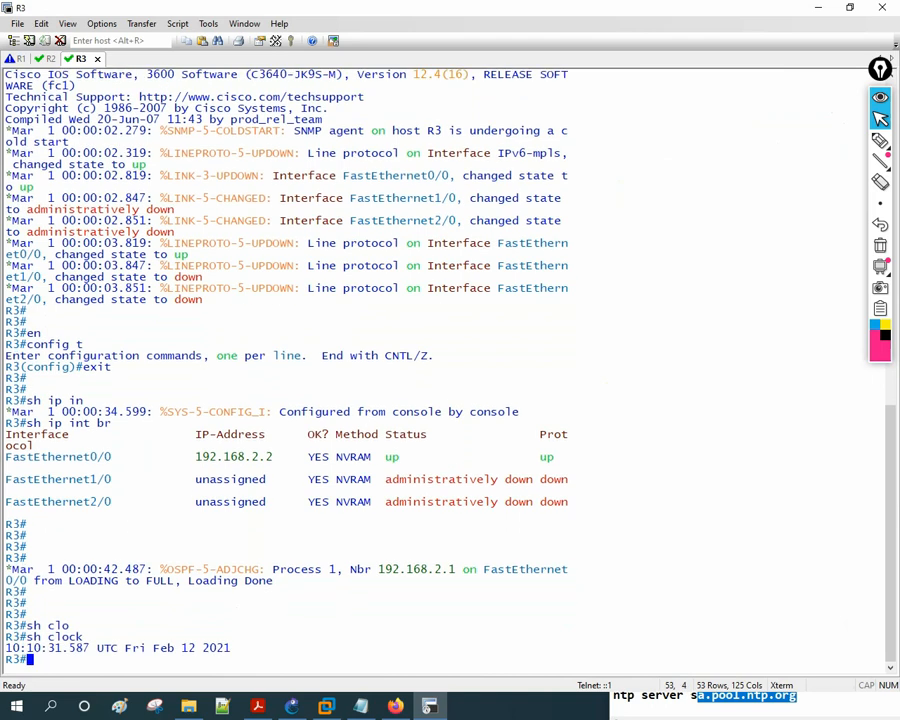
{"action": "key", "text": "Return"}
{"action": "key", "text": "Return"}
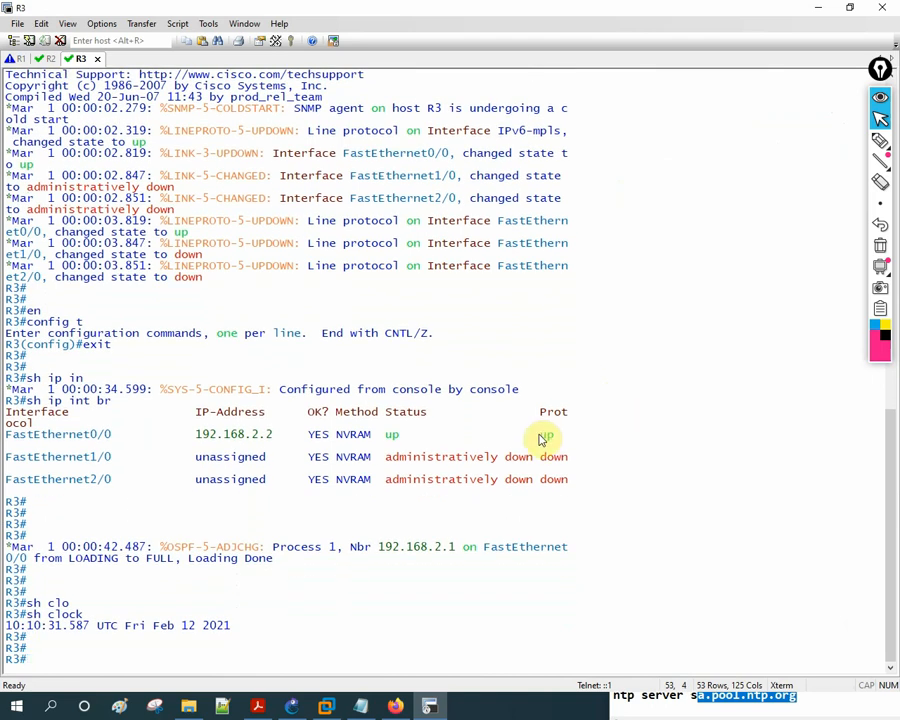
{"action": "left_click_drag", "start_coordinate": [229, 630], "coordinate": [131, 630]}
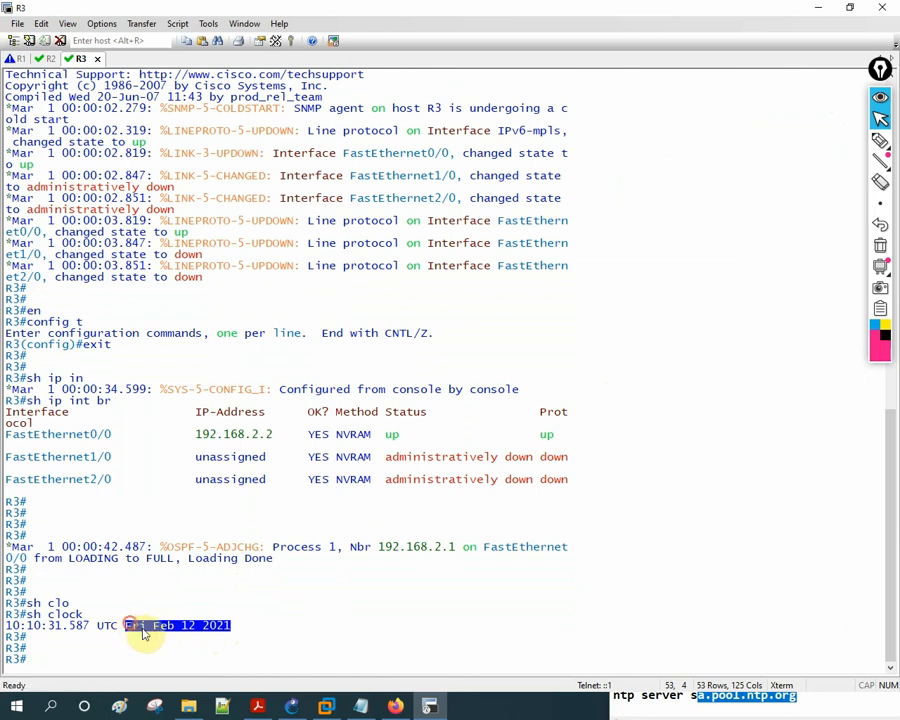
{"action": "left_click", "coordinate": [313, 638]}
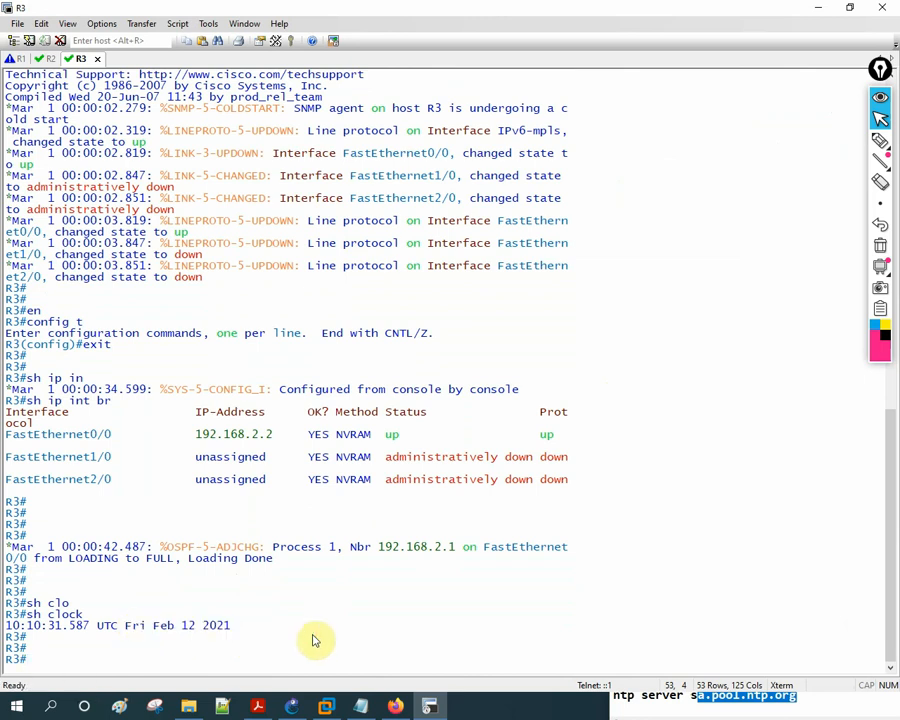
Switch to the R2 console session and display its clock with sh clock
{"action": "left_click", "coordinate": [47, 58]}
{"action": "key", "text": "Return"}
{"action": "key", "text": "Return"}
{"action": "key", "text": "Return"}
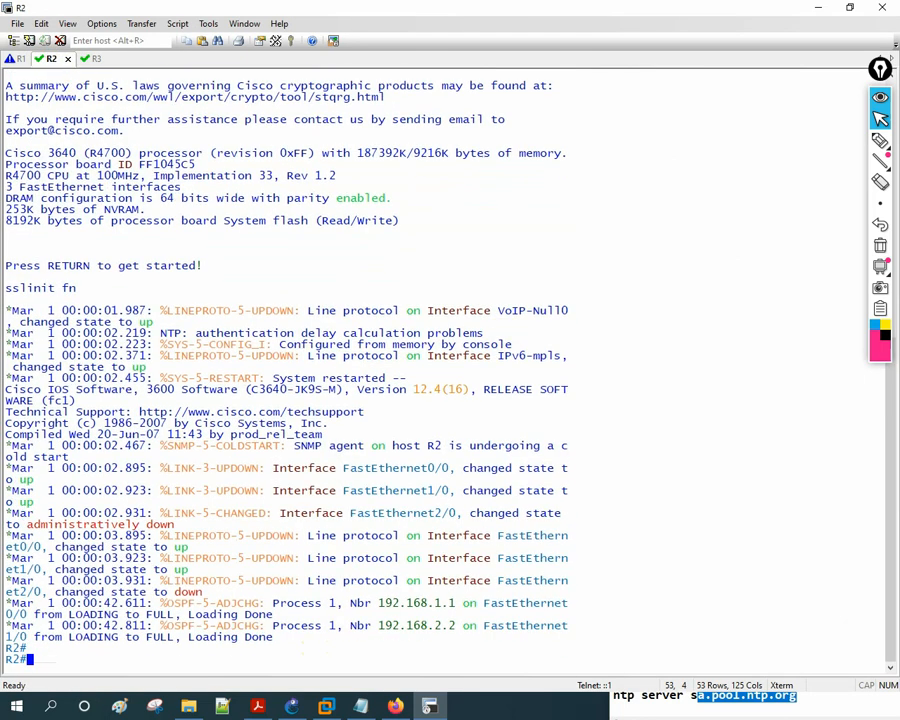
{"action": "type", "text": "sh cl"}
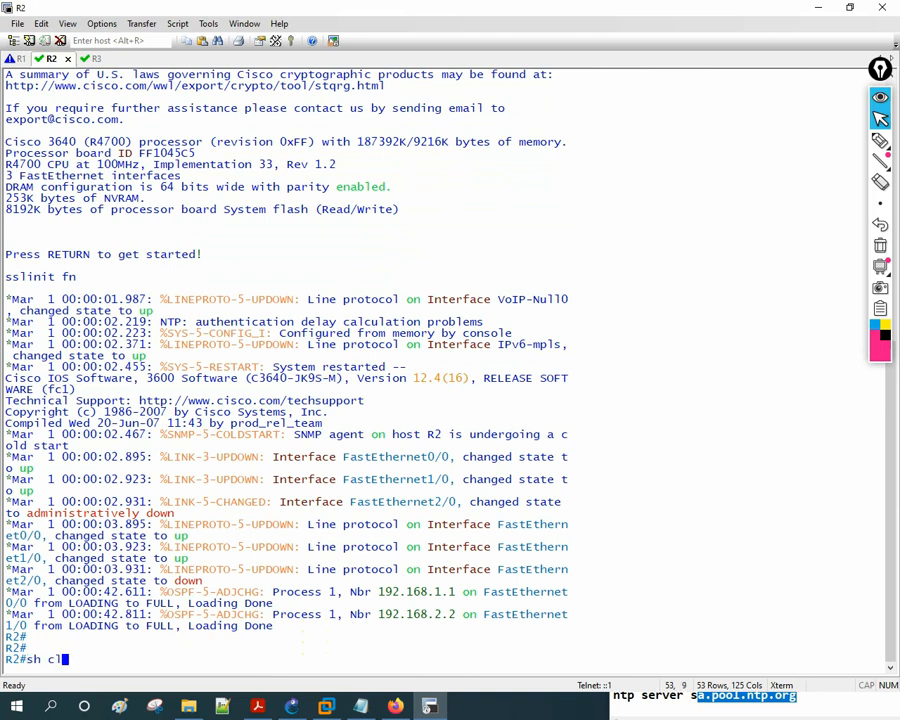
{"action": "key", "text": "Tab"}
{"action": "type", "text": "o"}
{"action": "key", "text": "Tab"}
{"action": "type", "text": "c"}
{"action": "key", "text": "Tab"}
{"action": "key", "text": "Return"}
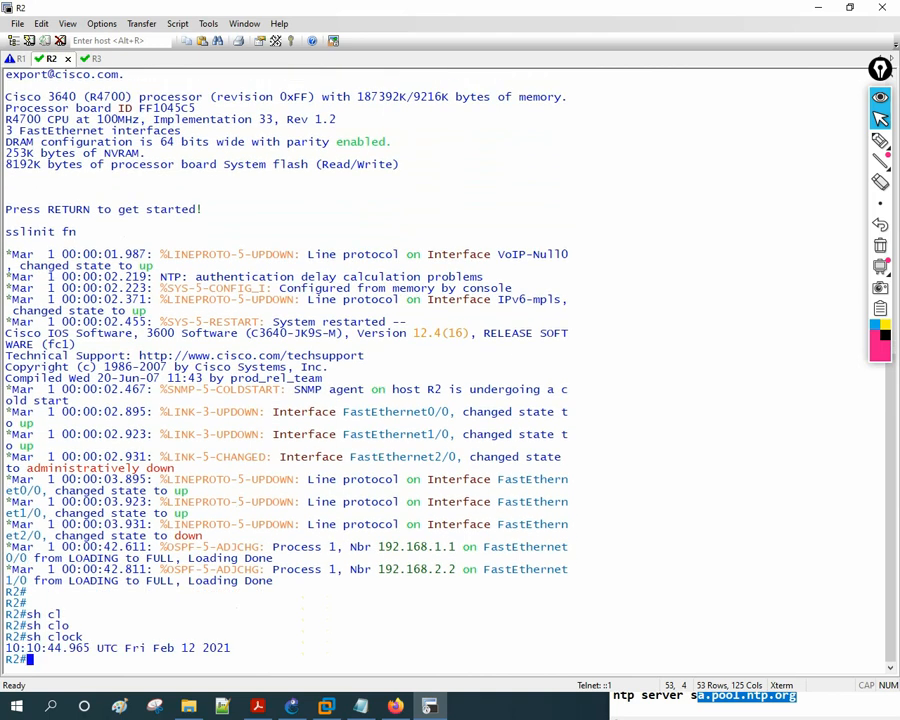
Switch to the R1 console session and rerun sh clock to check its time
{"action": "left_click", "coordinate": [20, 58]}
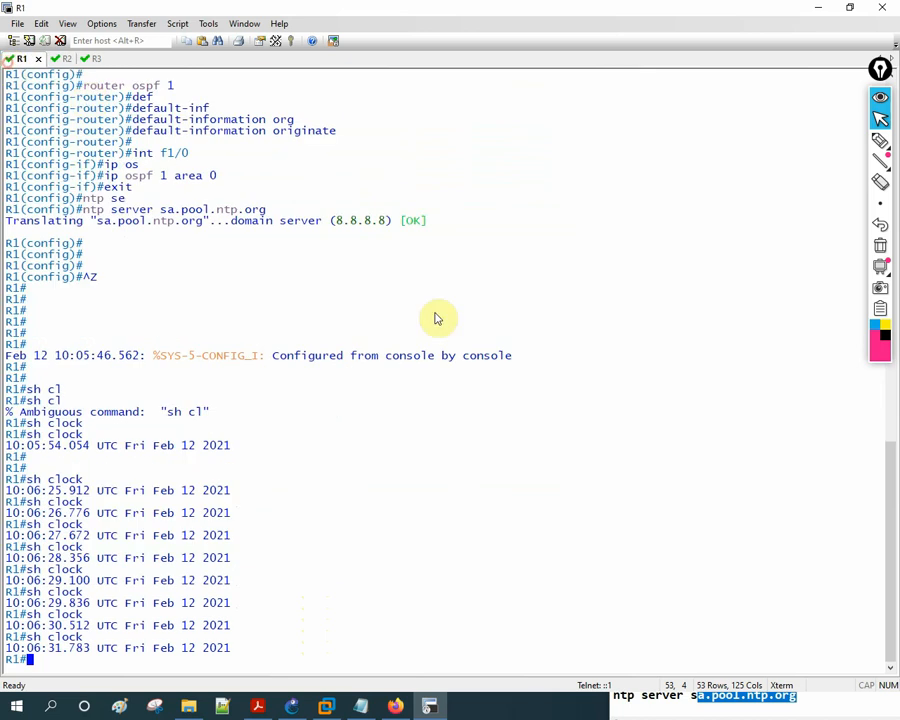
{"action": "key", "text": "Up"}
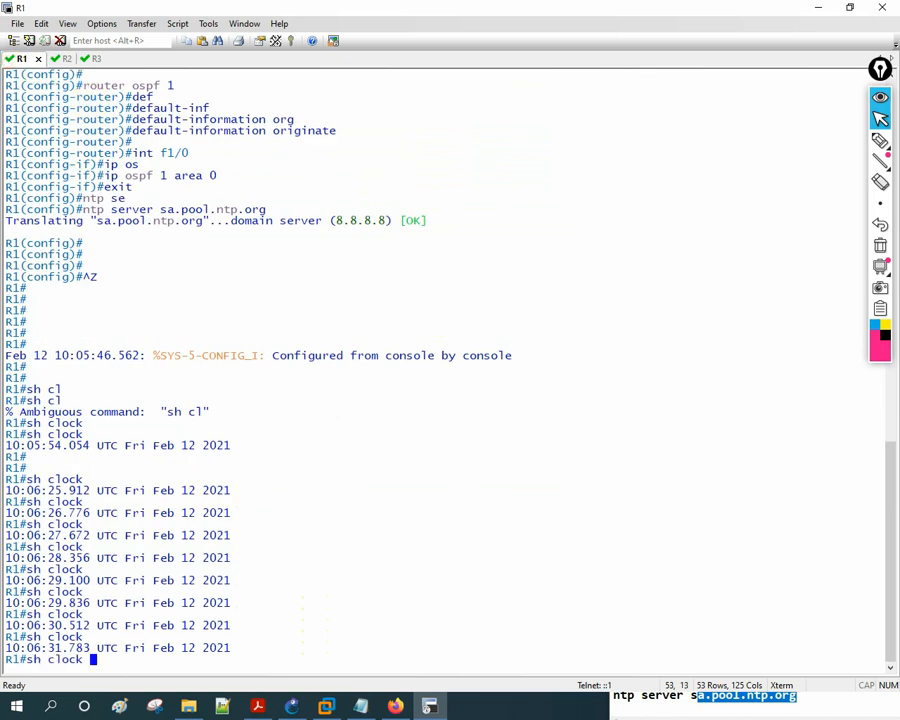
{"action": "key", "text": "Return"}
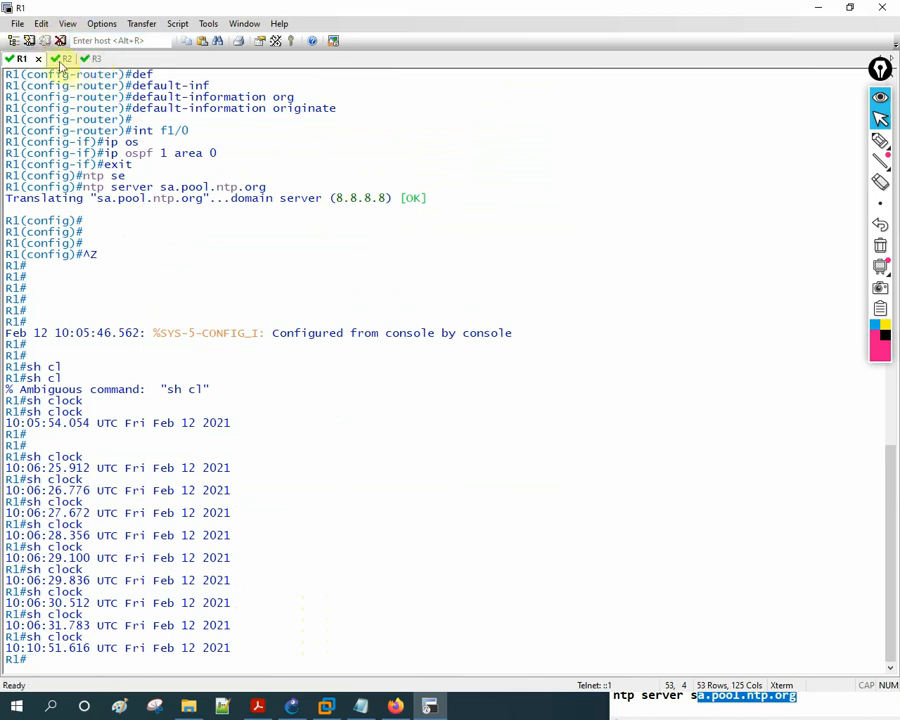
Return to the R3 session and query its IP route update queue with sh ip route u
{"action": "left_click", "coordinate": [50, 58]}
{"action": "left_click", "coordinate": [90, 59]}
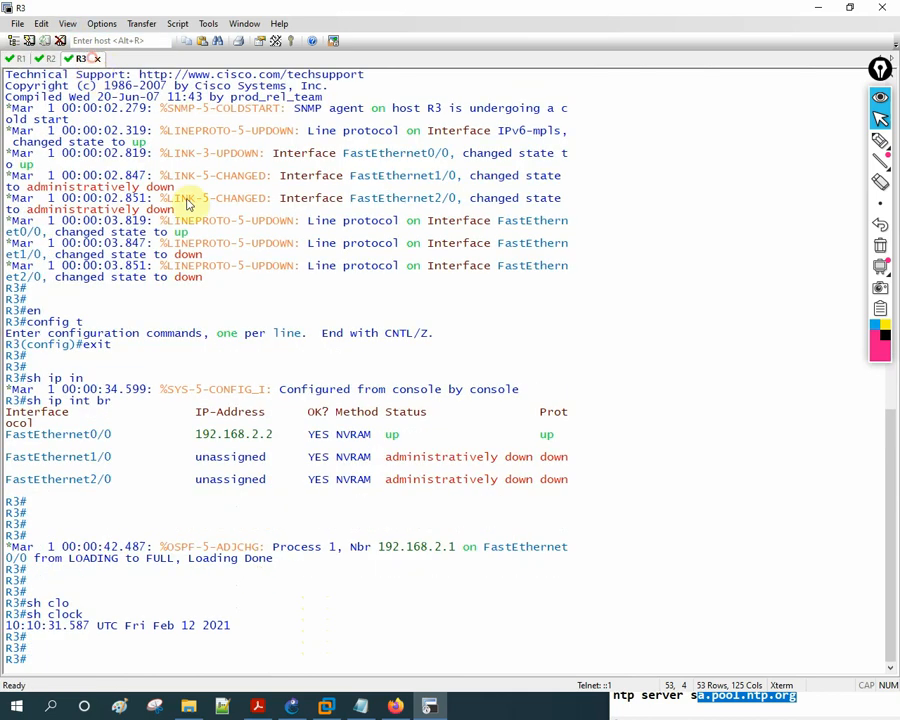
{"action": "type", "text": "sh "}
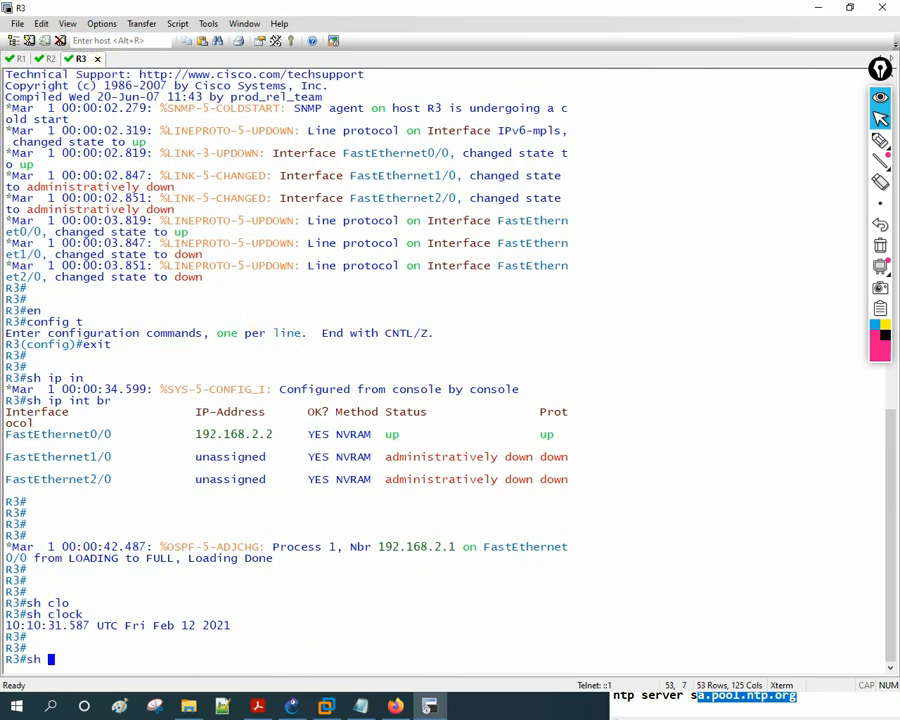
{"action": "type", "text": "ip ro"}
{"action": "key", "text": "Tab"}
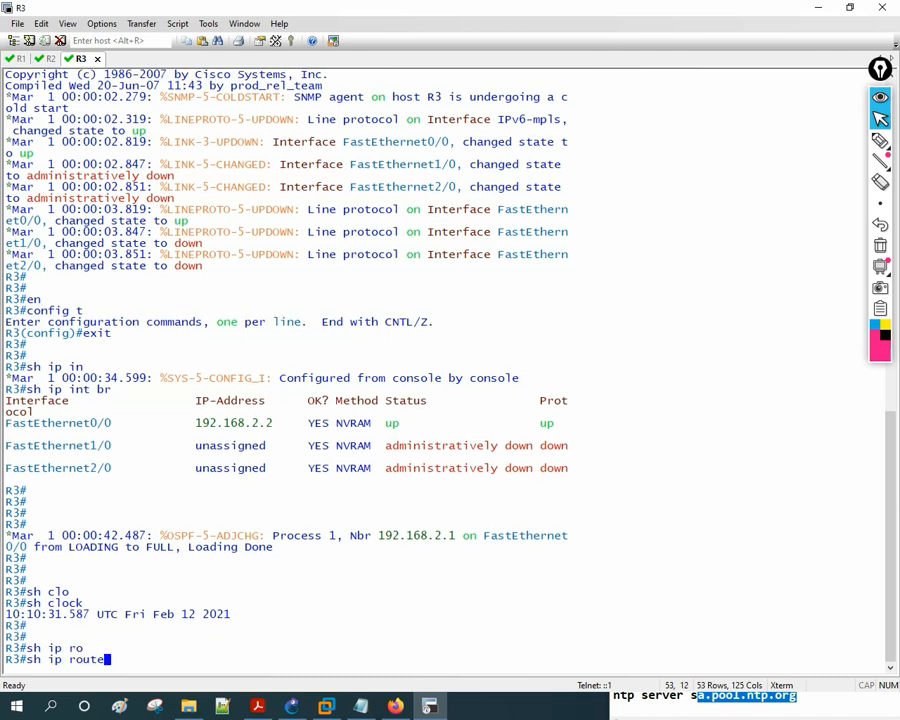
{"action": "type", "text": "u"}
{"action": "key", "text": "Return"}
Display R3's full IP routing table with sh ip route and examine the O*E2 default route entry
{"action": "type", "text": "sh ip rou"}
{"action": "key", "text": "Tab"}
{"action": "key", "text": "Return"}
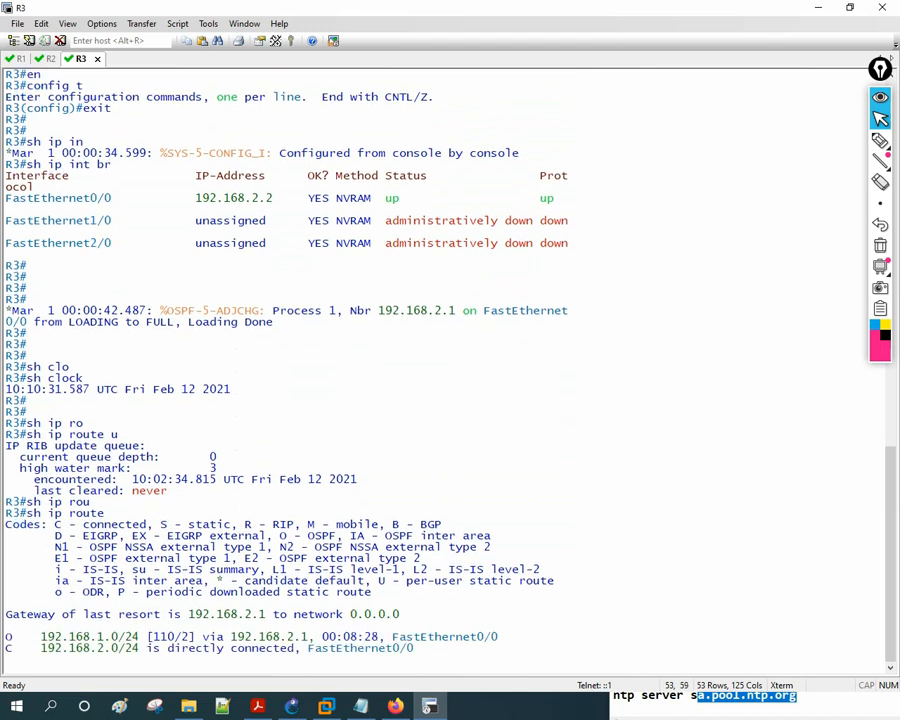
{"action": "key", "text": "Return"}
{"action": "key", "text": "Return"}
{"action": "key", "text": "Return"}
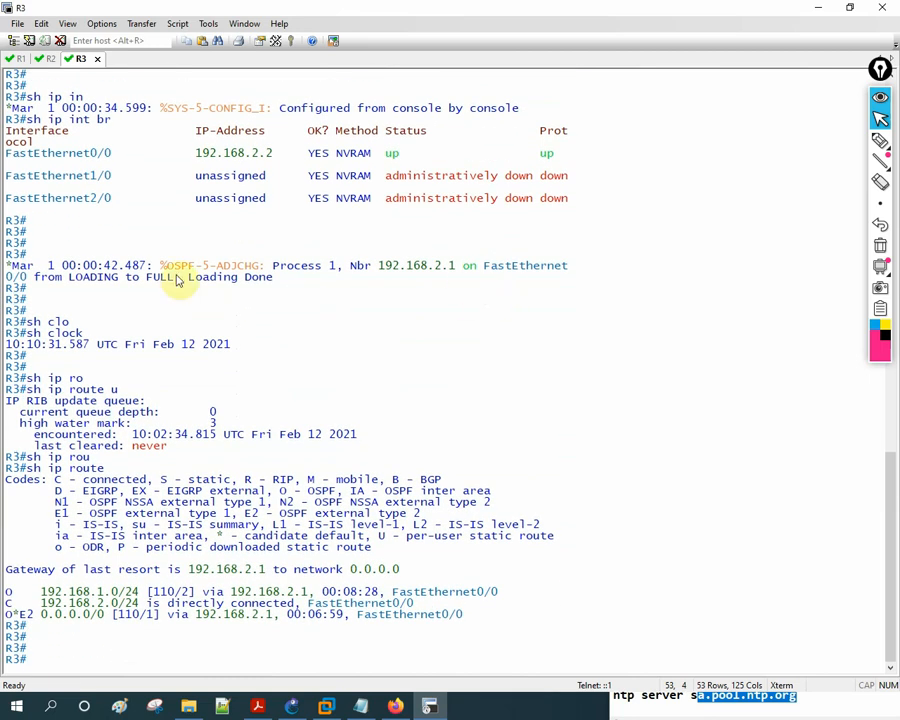
{"action": "left_click_drag", "start_coordinate": [6, 614], "coordinate": [103, 620]}
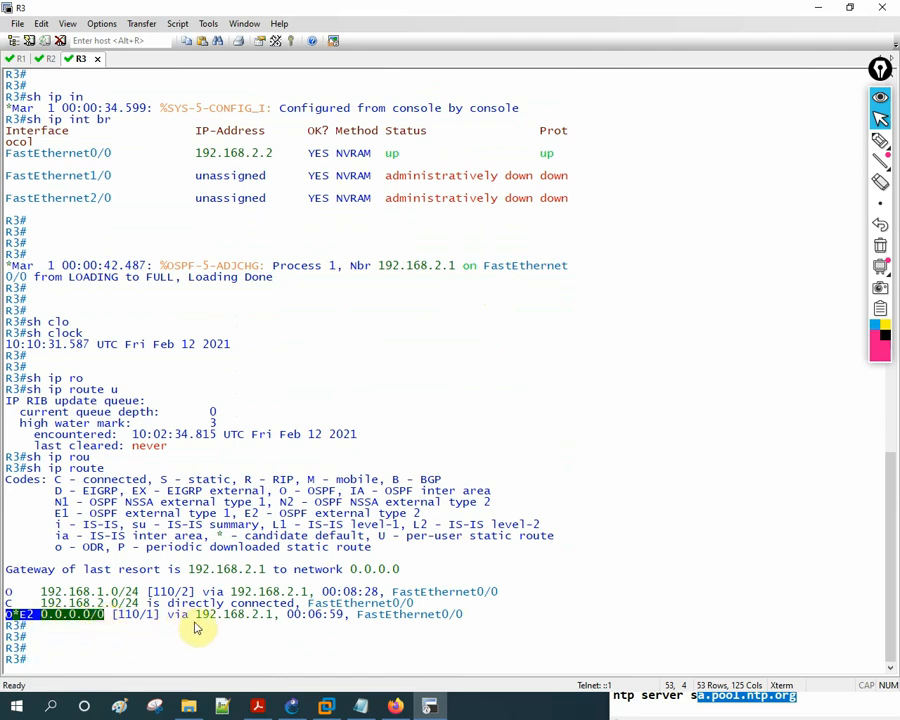
{"action": "left_click", "coordinate": [186, 655]}
Ping google.com from R3 to test internet access and examine the echo results
{"action": "left_click", "coordinate": [334, 648]}
{"action": "type", "text": "ping go"}
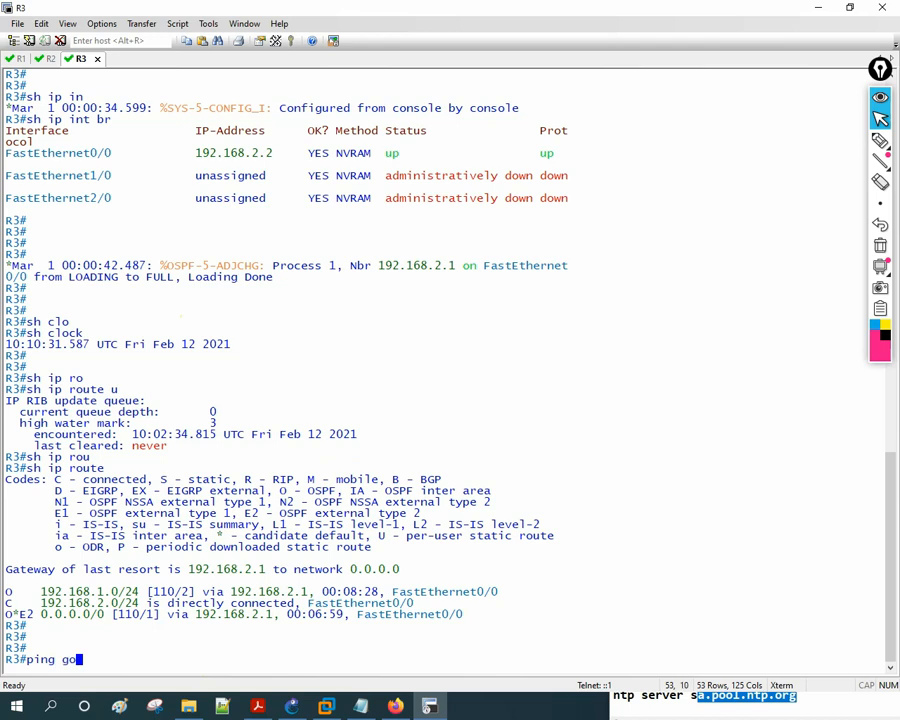
{"action": "type", "text": "ogle.com"}
{"action": "key", "text": "Return"}
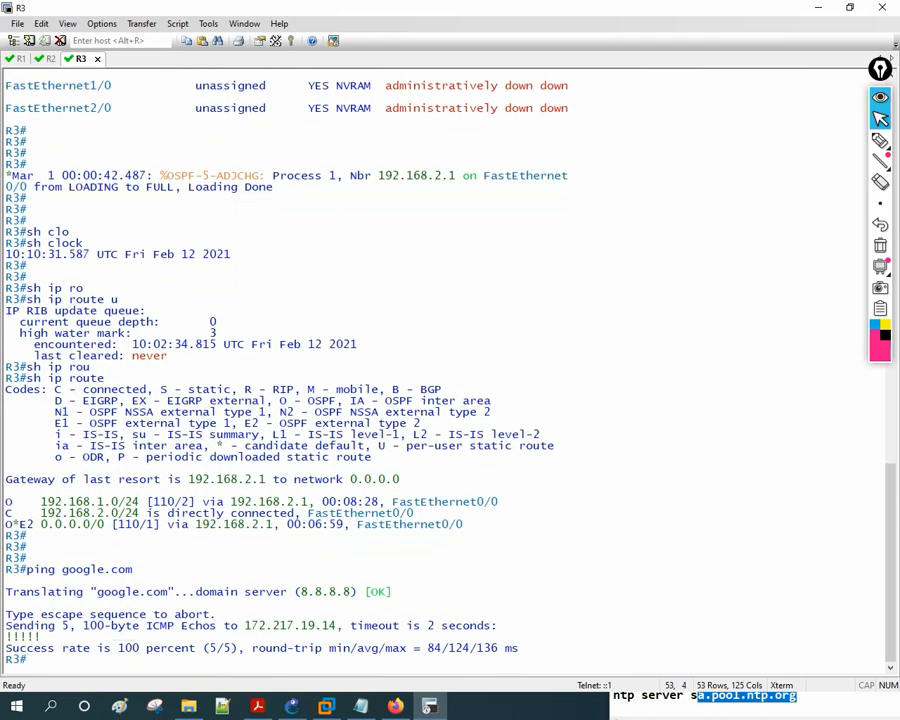
{"action": "left_click_drag", "start_coordinate": [519, 648], "coordinate": [6, 614]}
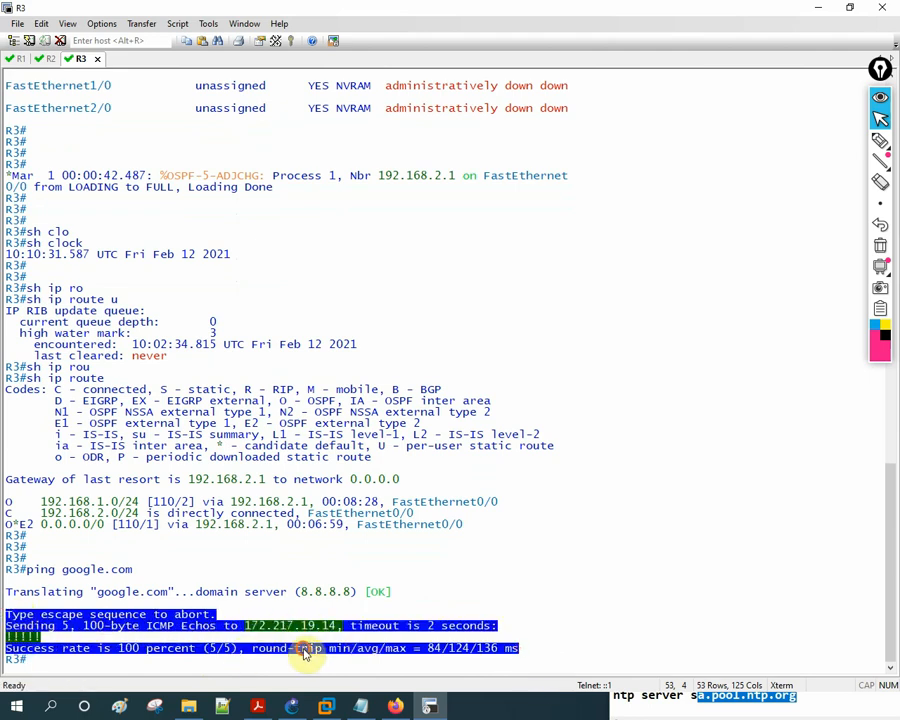
{"action": "left_click", "coordinate": [510, 592]}
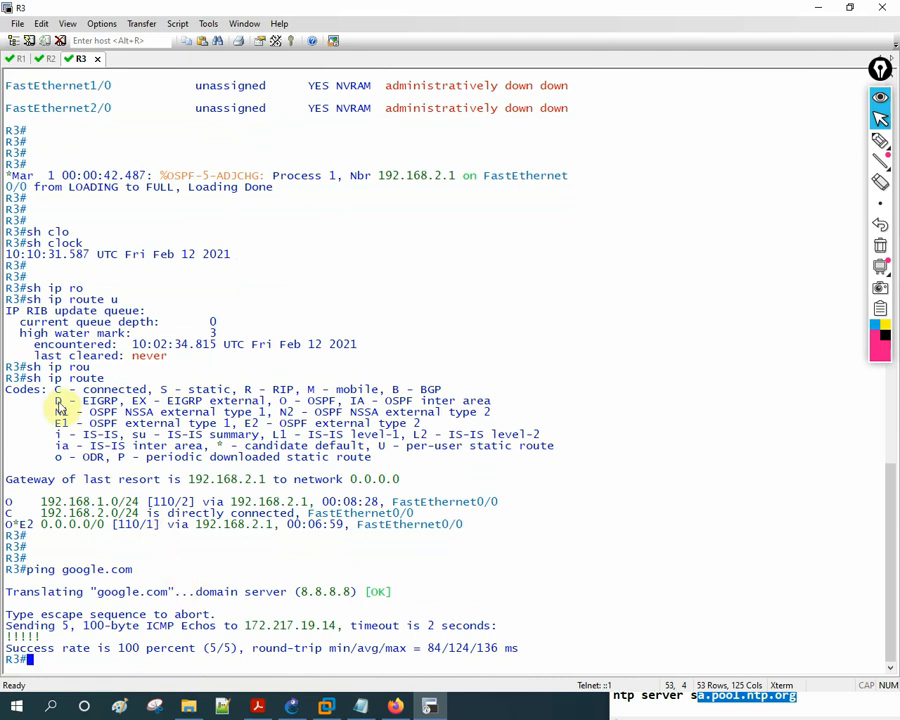
Switch to R1, run sh clock three more times and examine the latest date
{"action": "left_click", "coordinate": [18, 58]}
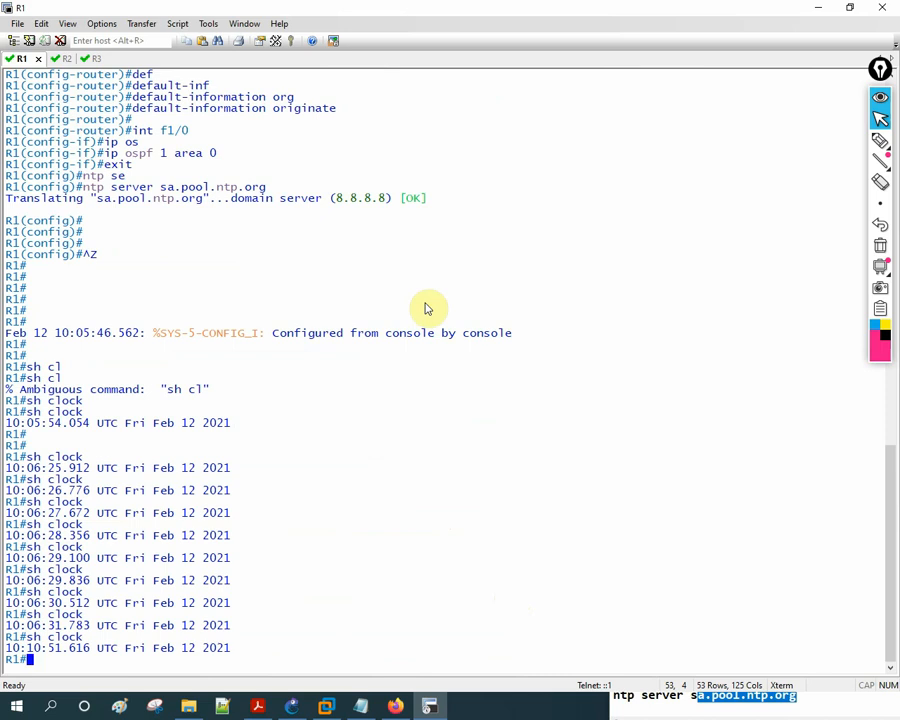
{"action": "key", "text": "Up"}
{"action": "key", "text": "Return"}
{"action": "key", "text": "Up"}
{"action": "key", "text": "Return"}
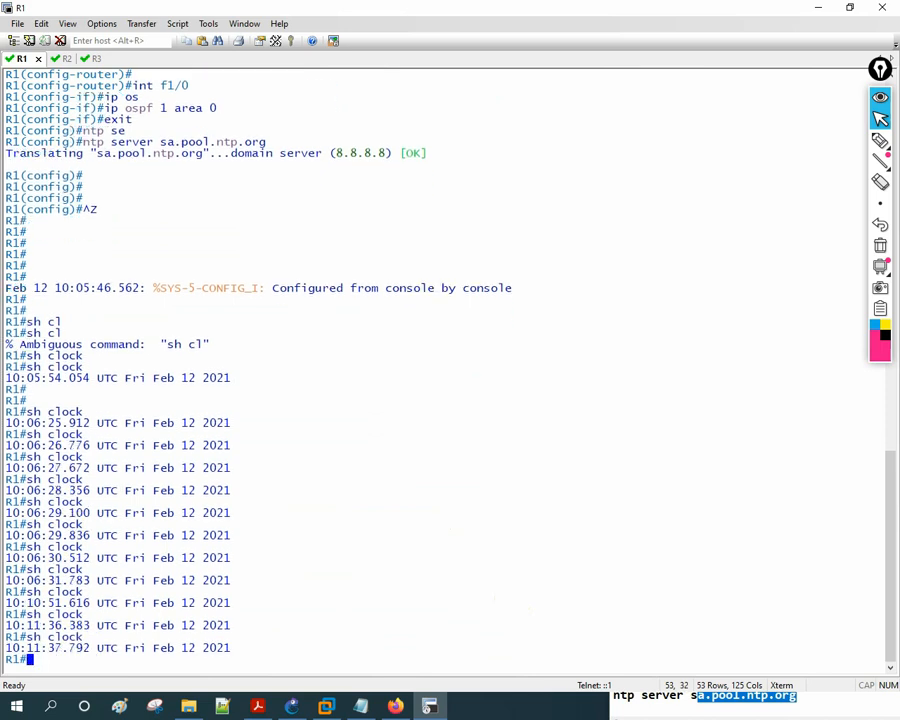
{"action": "key", "text": "Up"}
{"action": "key", "text": "Return"}
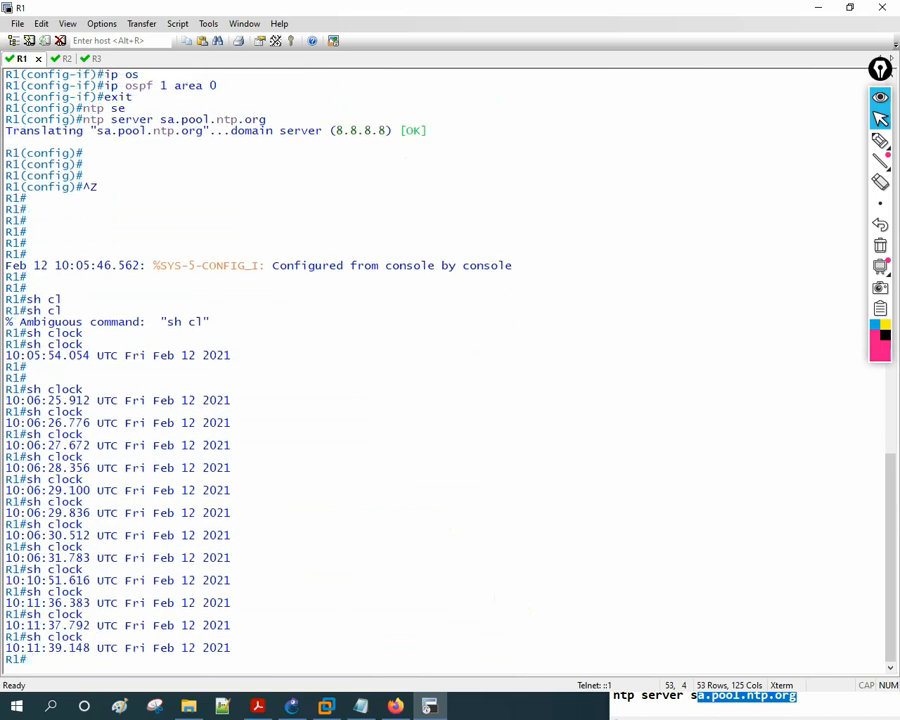
{"action": "left_click_drag", "start_coordinate": [231, 648], "coordinate": [124, 648]}
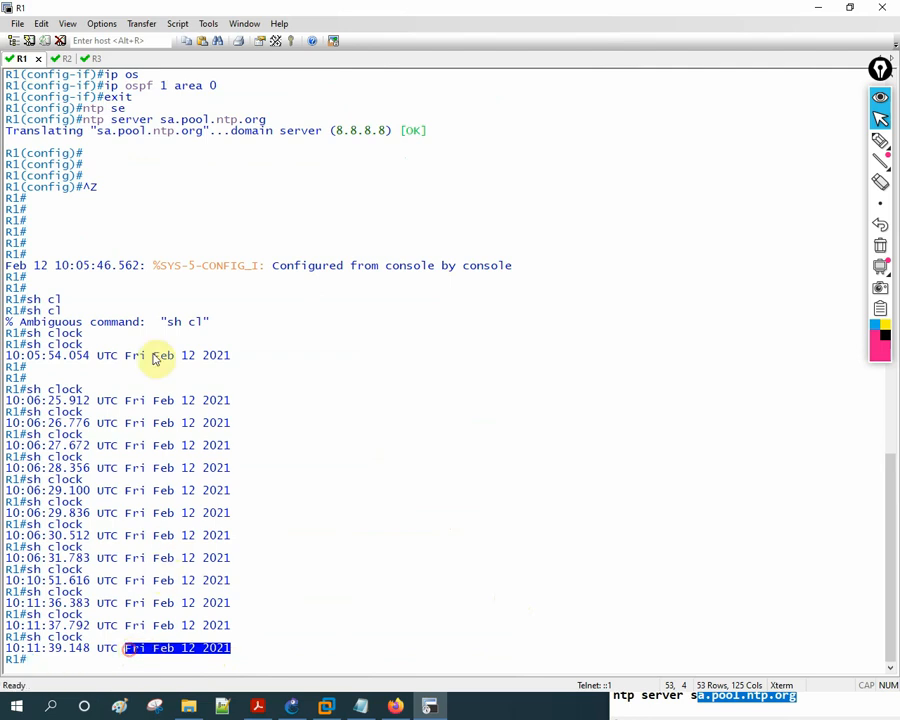
Examine R2's clock output and place the R1 session side by side with it
{"action": "left_click", "coordinate": [60, 58]}
{"action": "left_click_drag", "start_coordinate": [250, 652], "coordinate": [68, 637]}
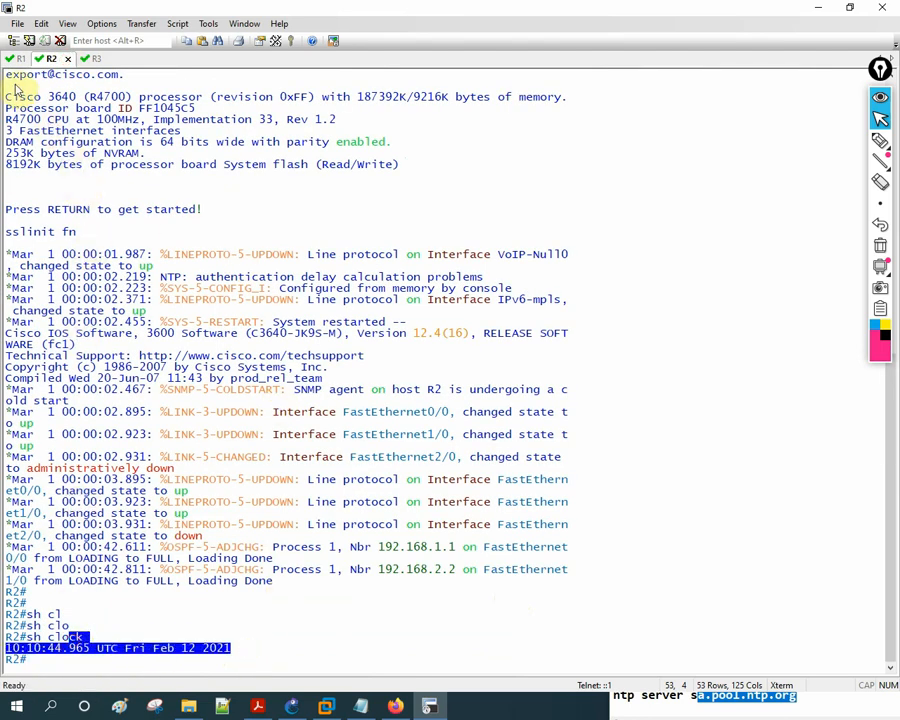
{"action": "left_click_drag", "start_coordinate": [16, 58], "coordinate": [410, 460]}
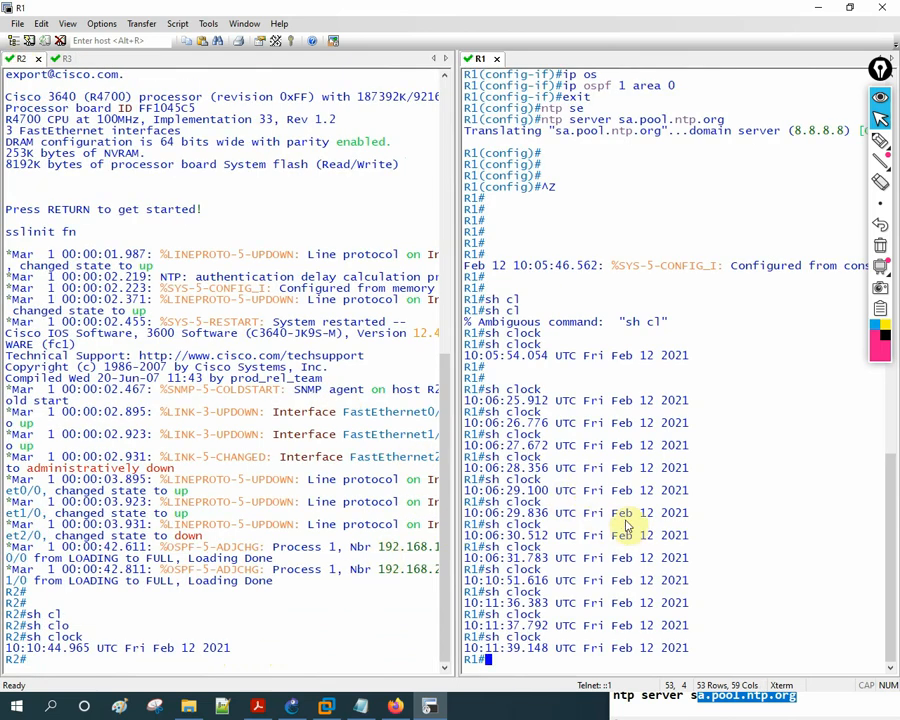
Return to the GNS3 topology, show R2's section of the Notepad configuration notes and move the notes below NAT1
{"action": "left_click", "coordinate": [816, 5]}
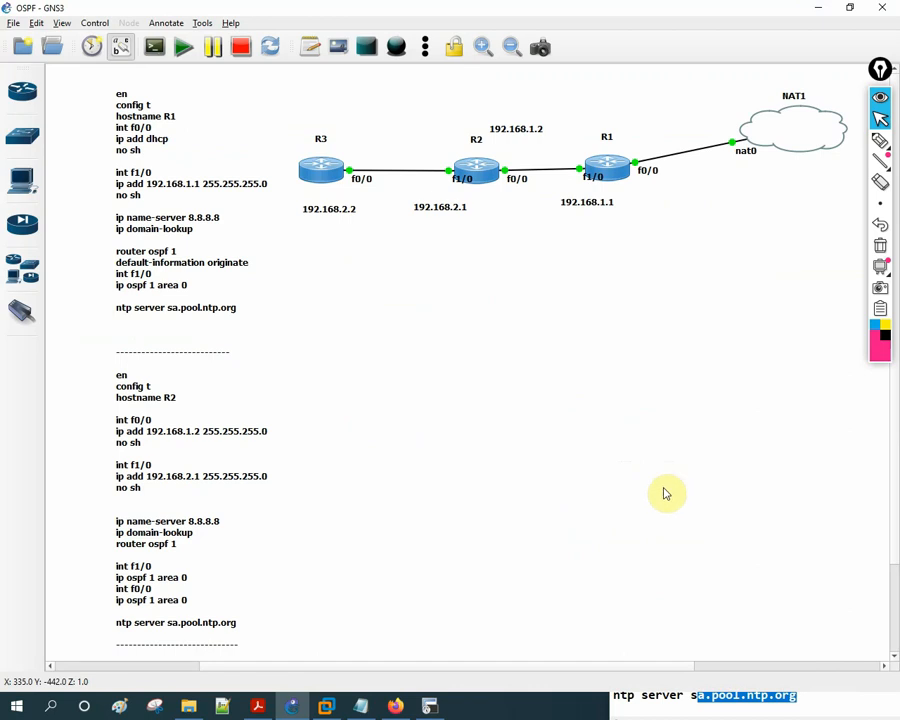
{"action": "left_click", "coordinate": [748, 694]}
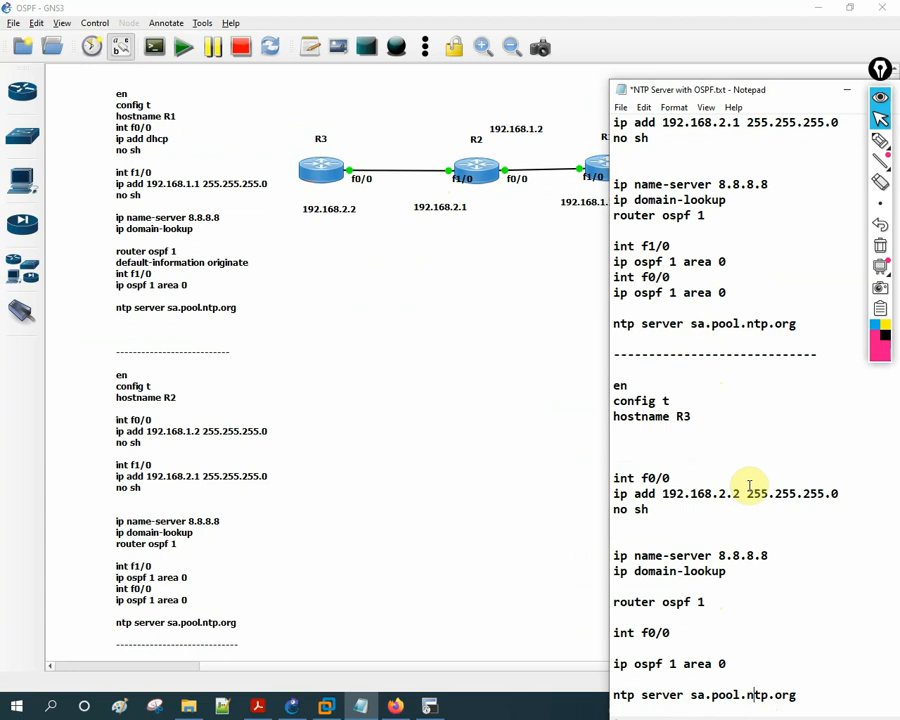
{"action": "scroll", "coordinate": [822, 400], "scroll_direction": "up", "scroll_amount": 6}
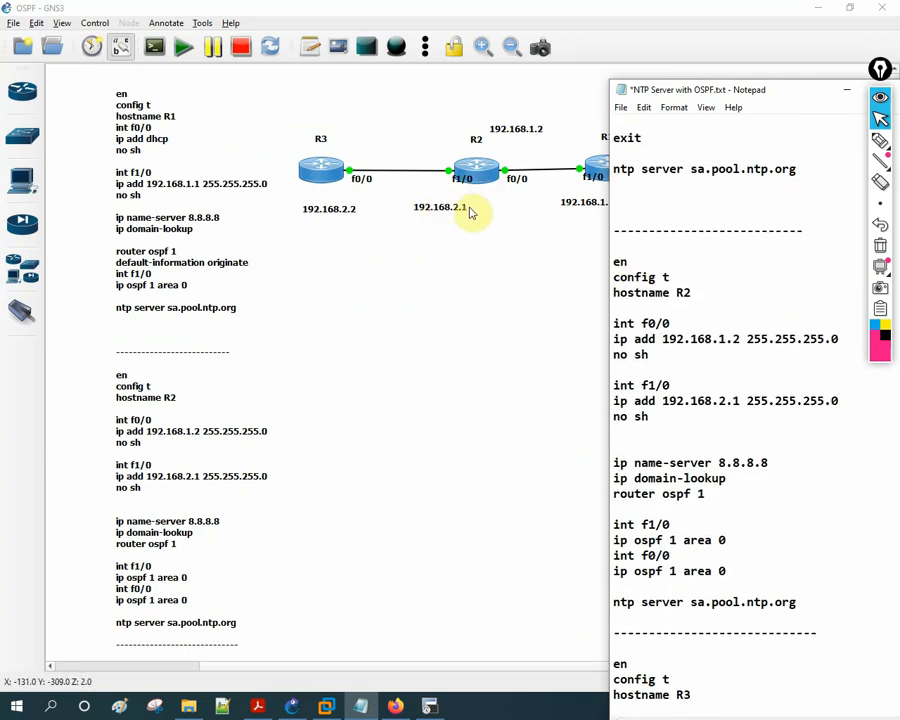
{"action": "left_click", "coordinate": [714, 89]}
{"action": "left_click_drag", "start_coordinate": [720, 103], "coordinate": [719, 241]}
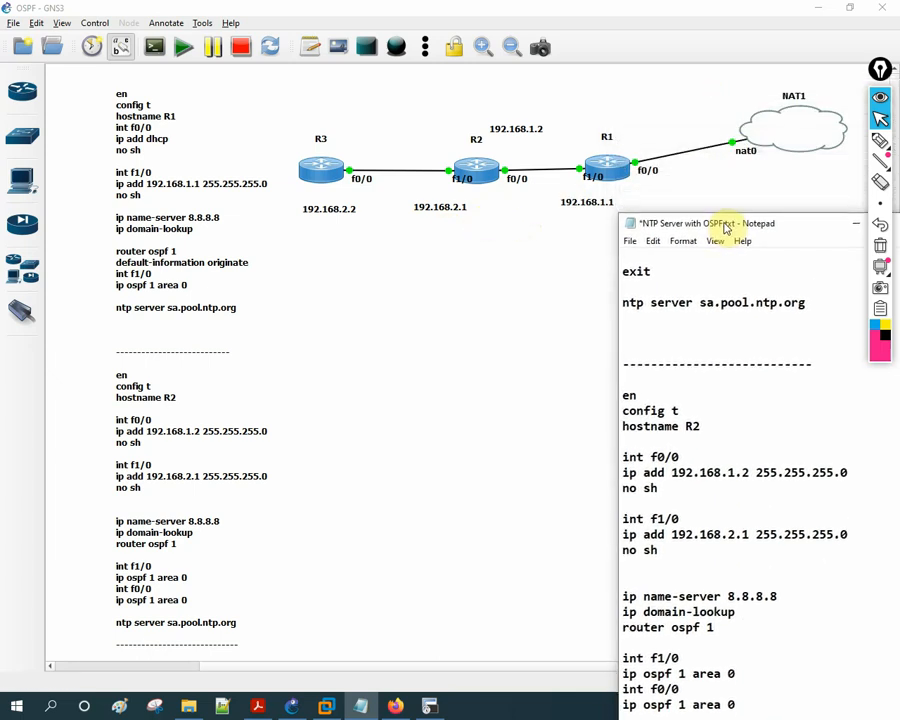